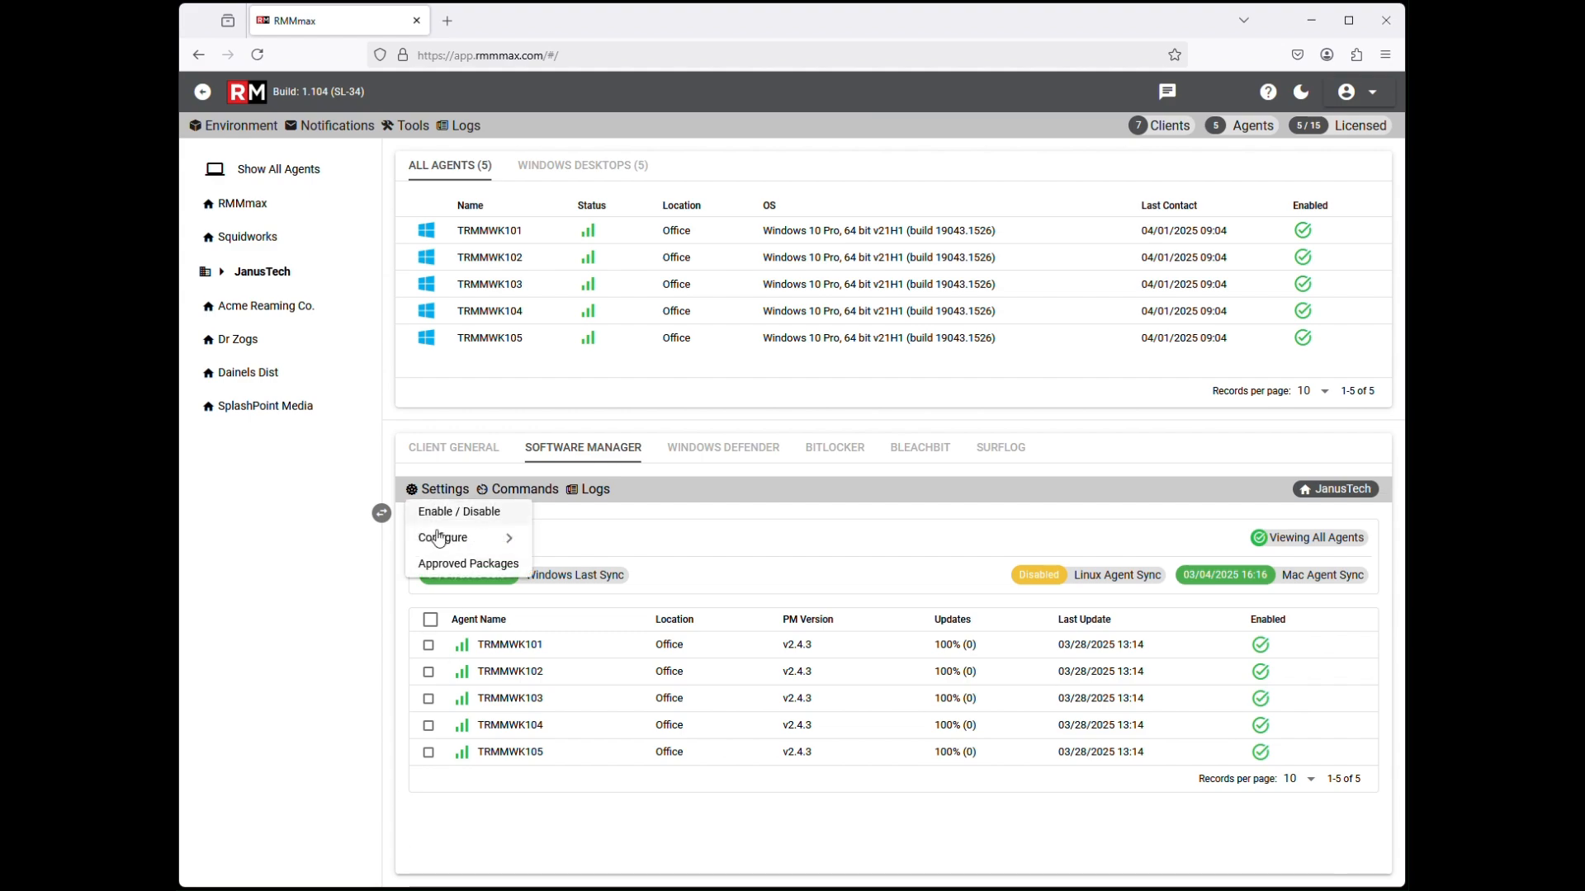
In the Windows settings of JanusTech's Software Manager, save a weekly automated update schedule for all locations on Friday at 03:00
mouse_move(443, 545)
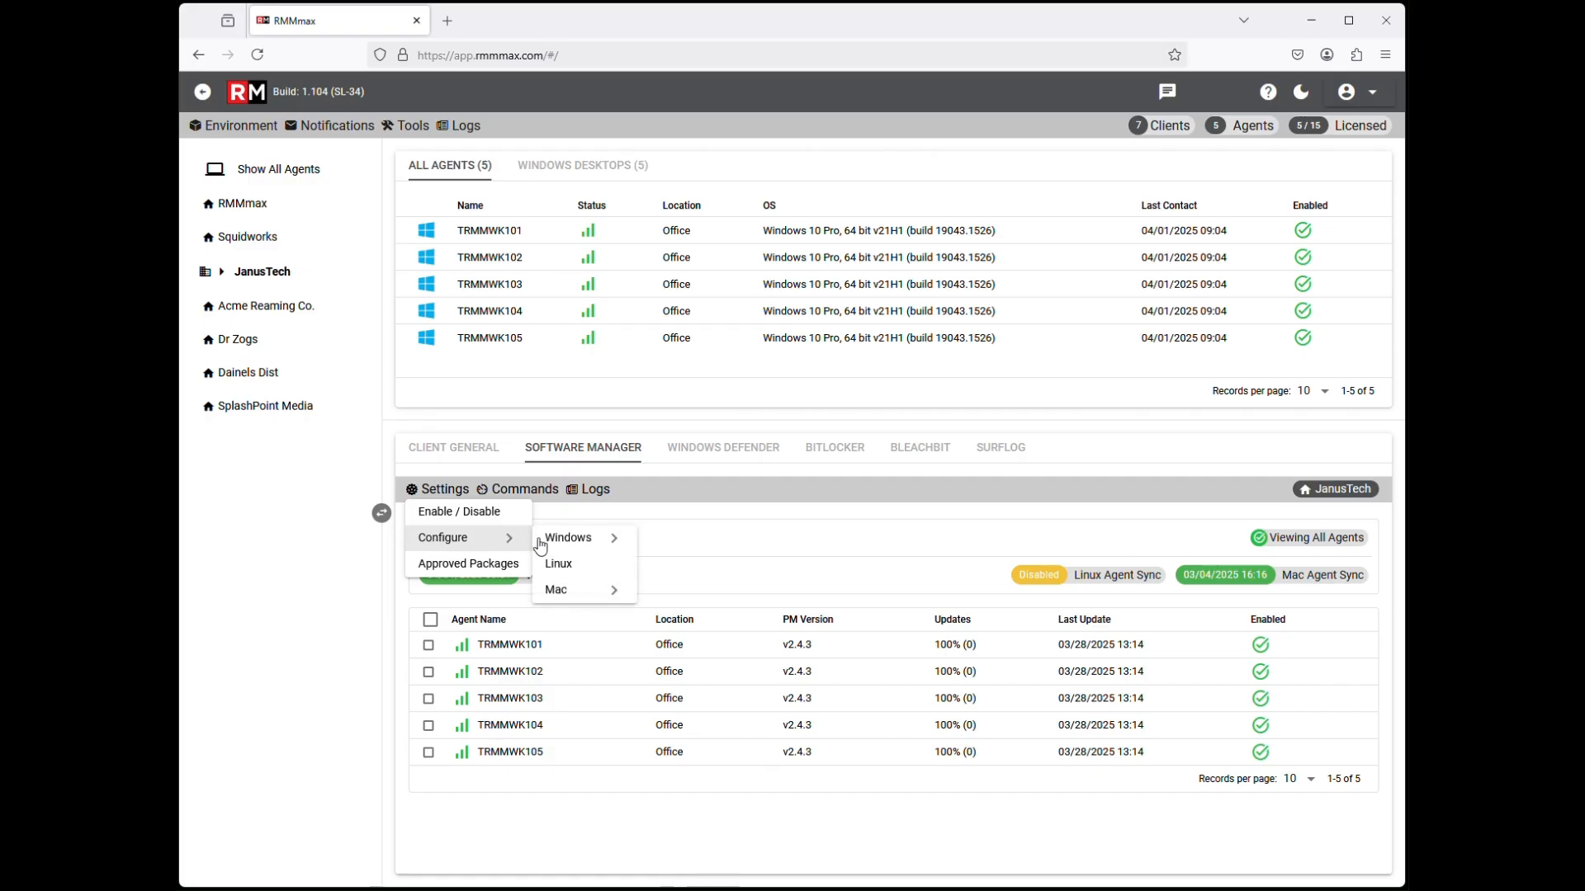
mouse_move(579, 545)
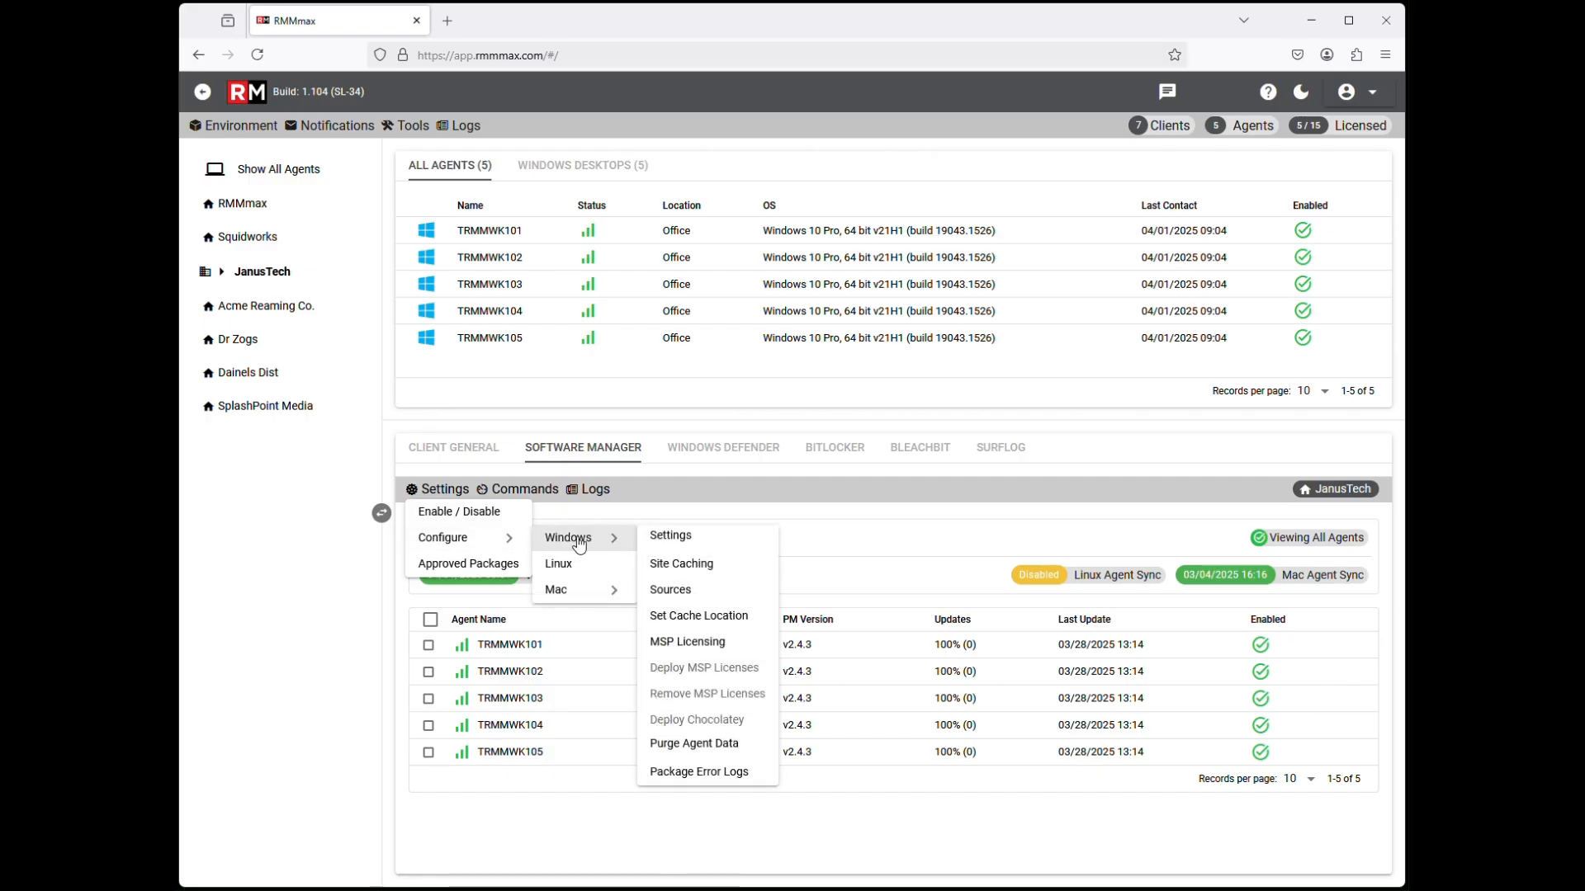
click(690, 540)
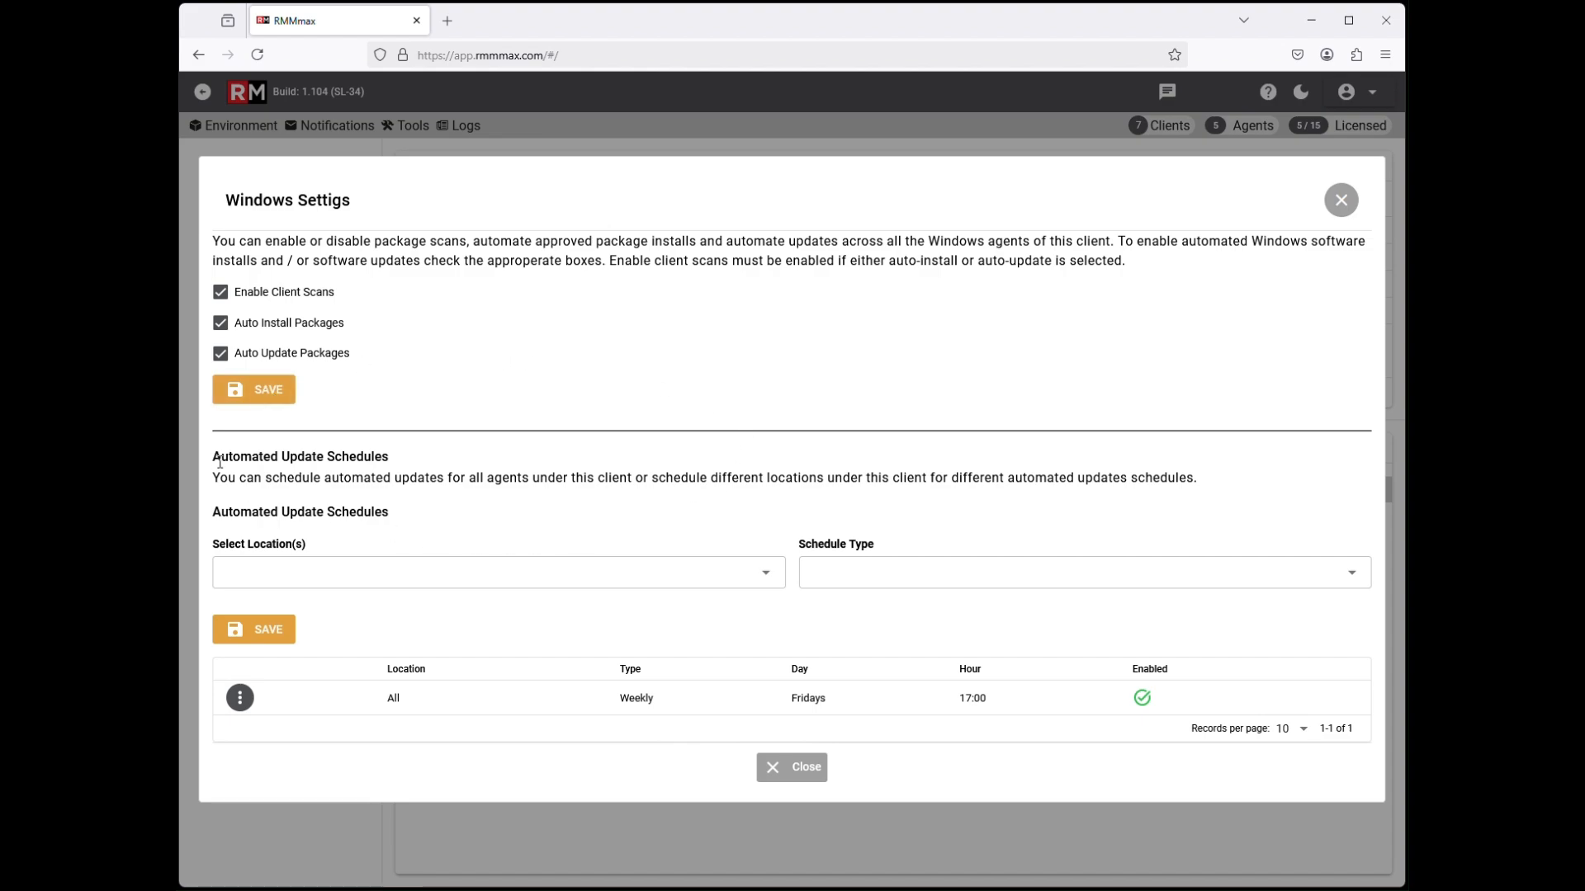
click(748, 581)
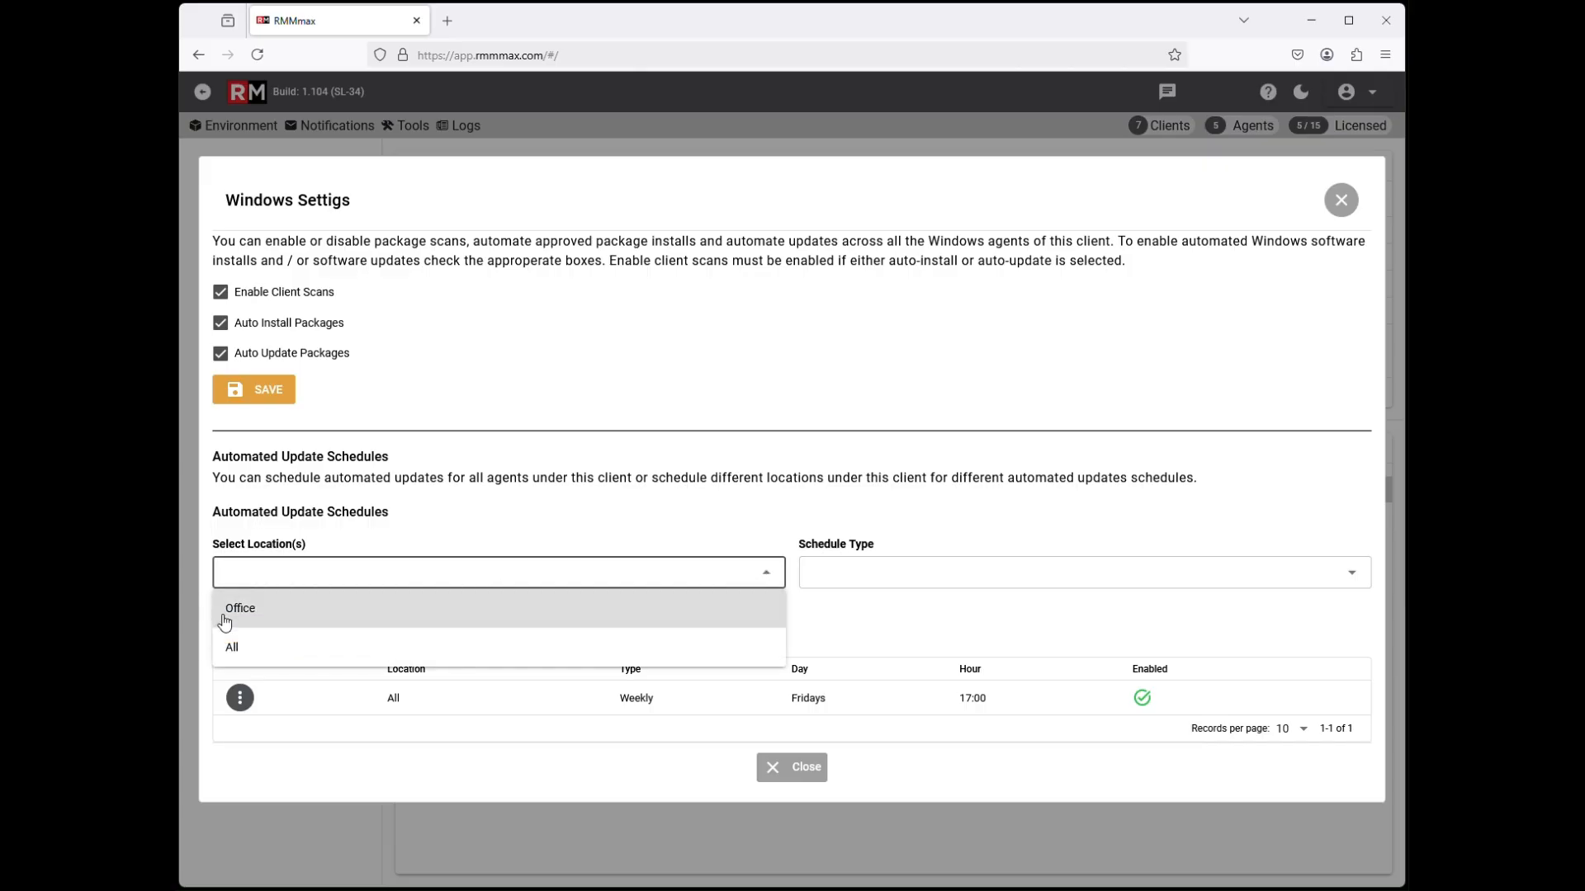
click(236, 660)
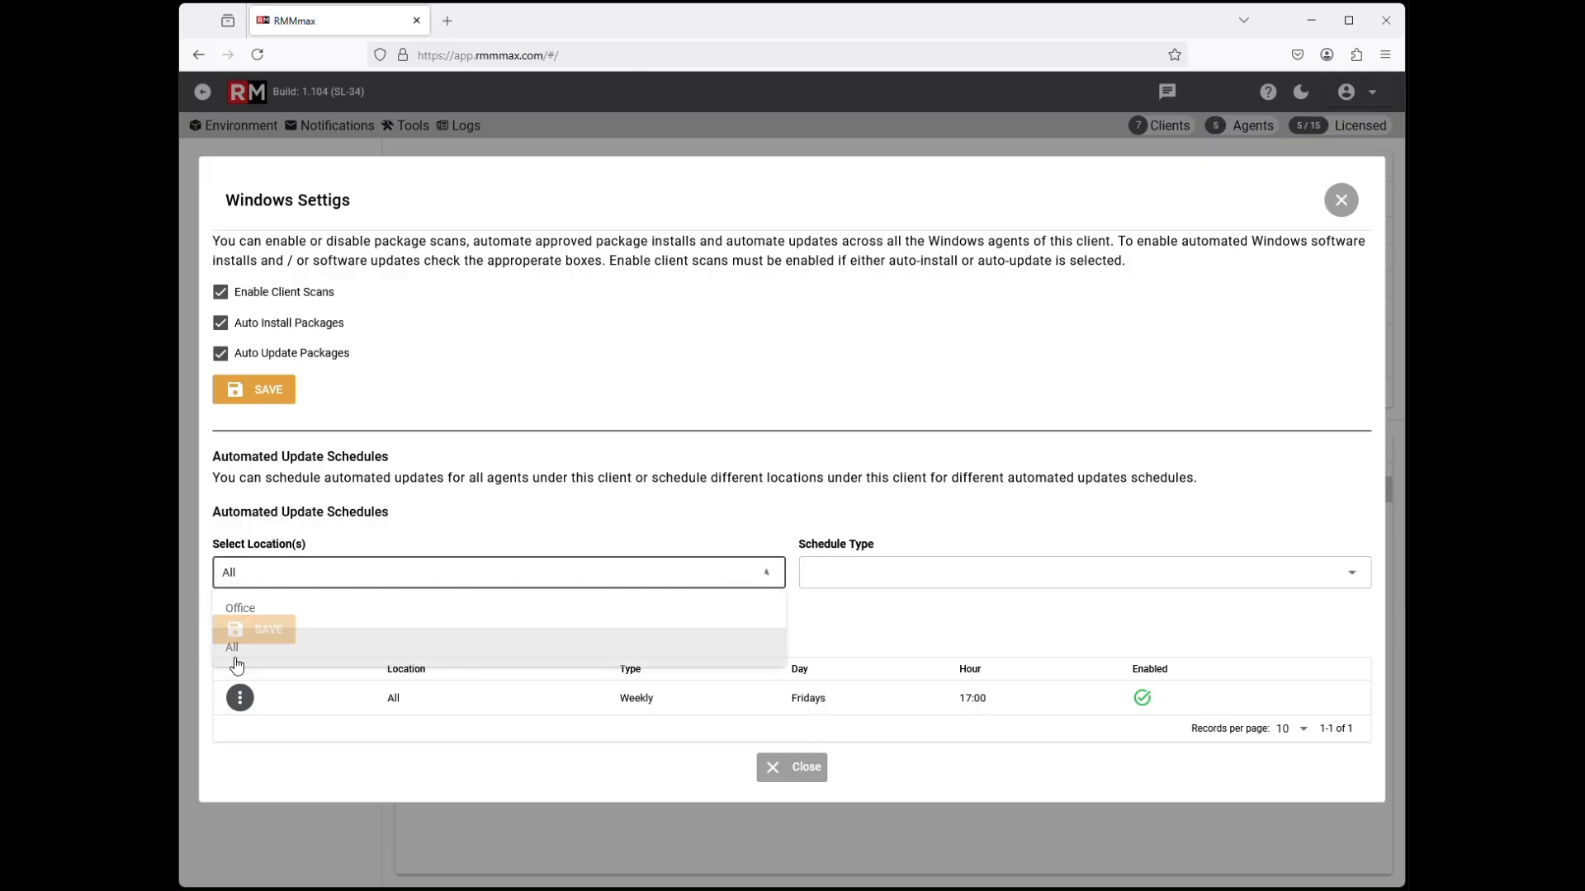
click(869, 581)
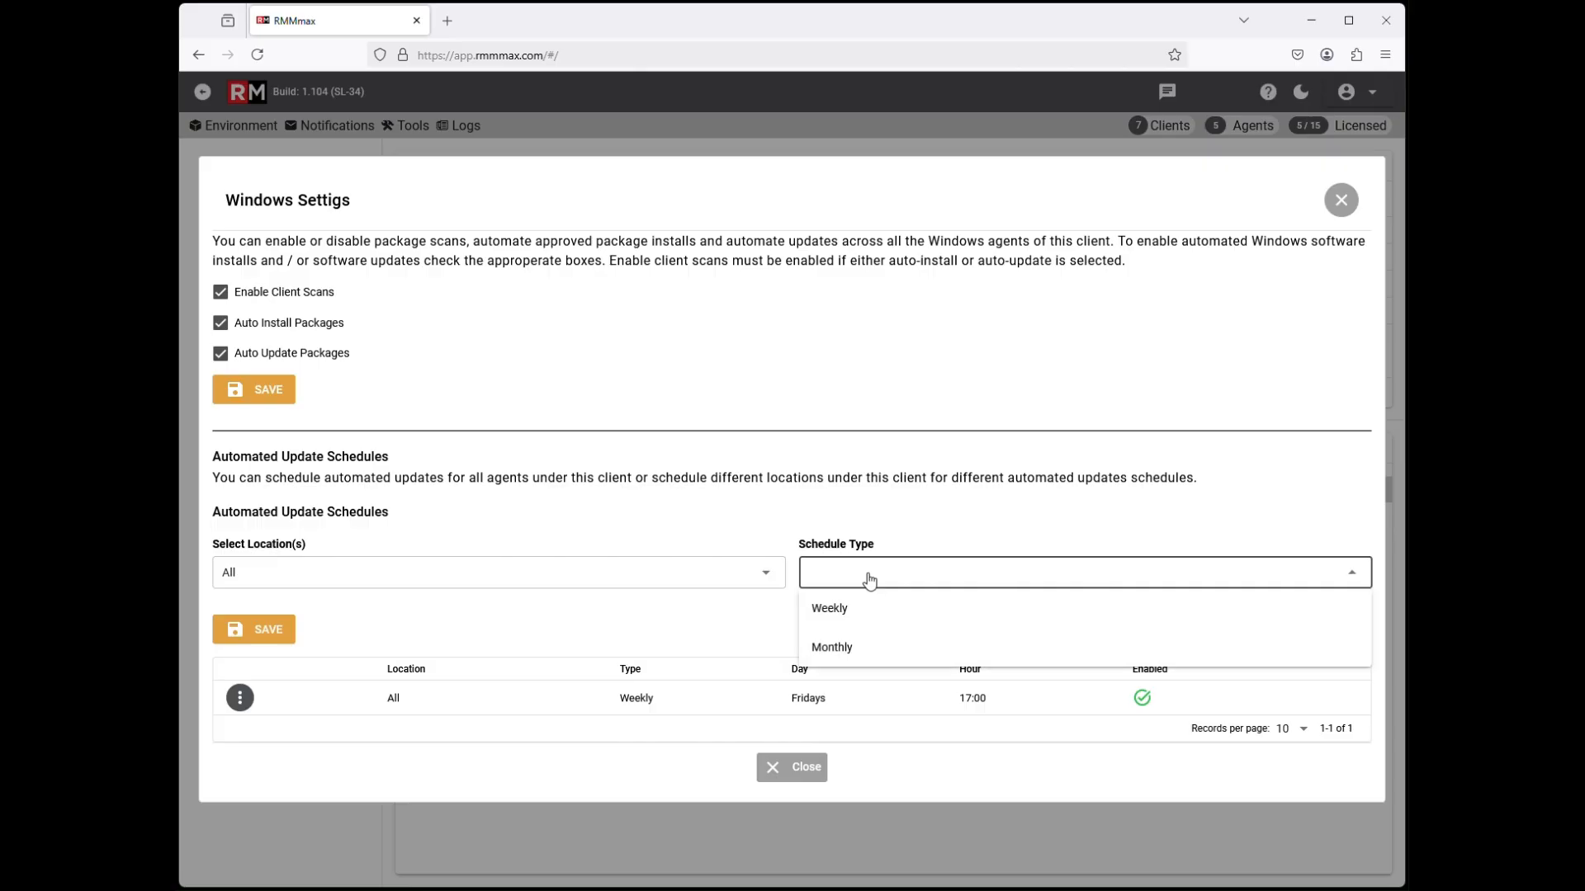
click(865, 625)
click(421, 621)
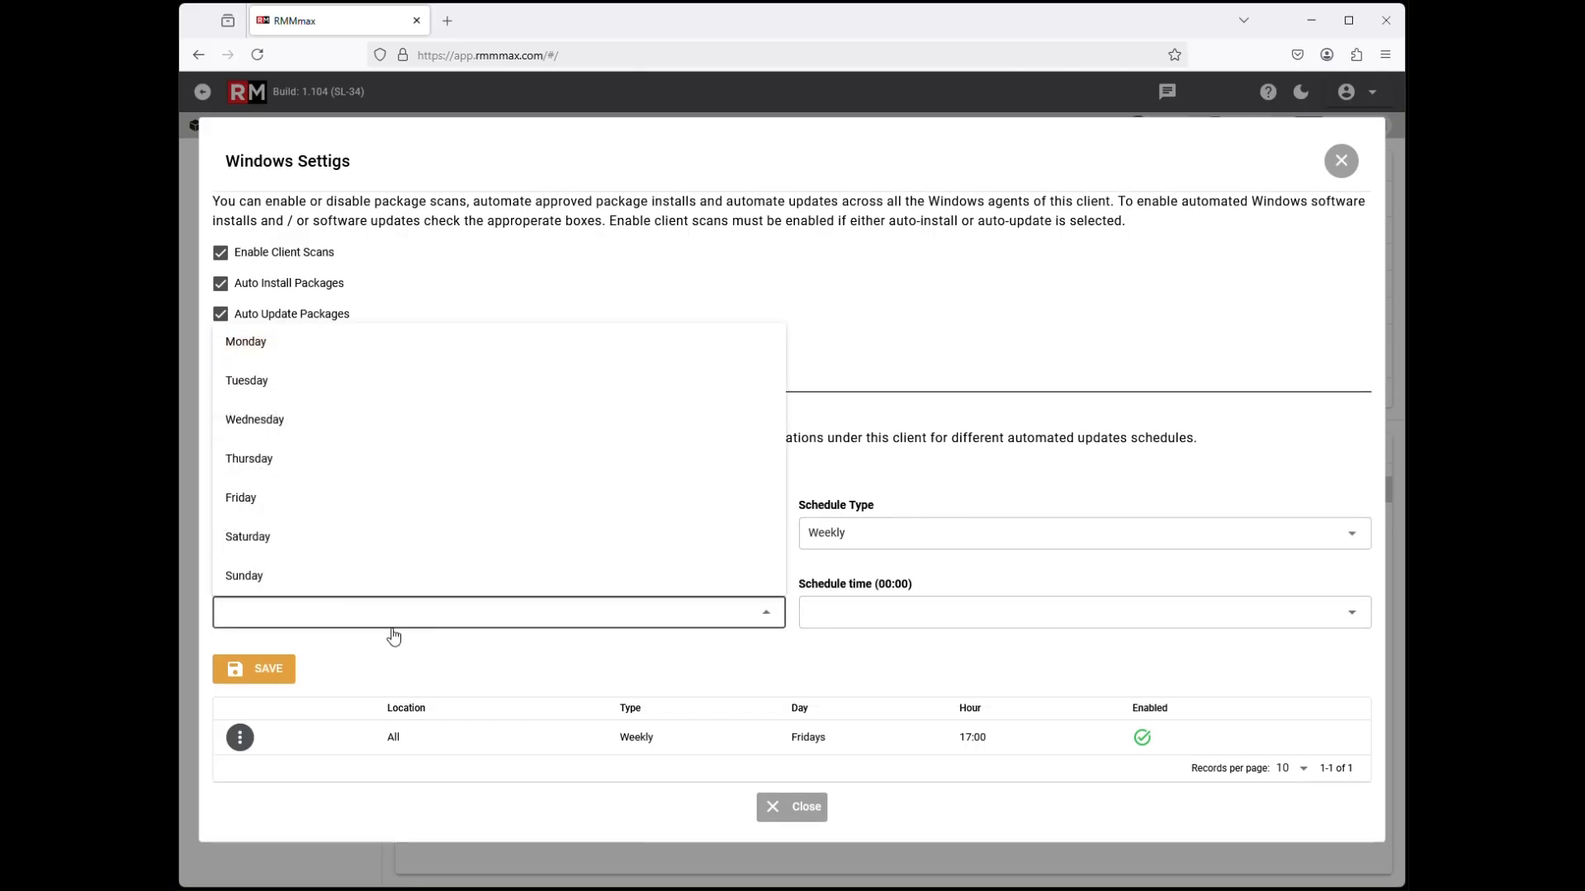
click(254, 501)
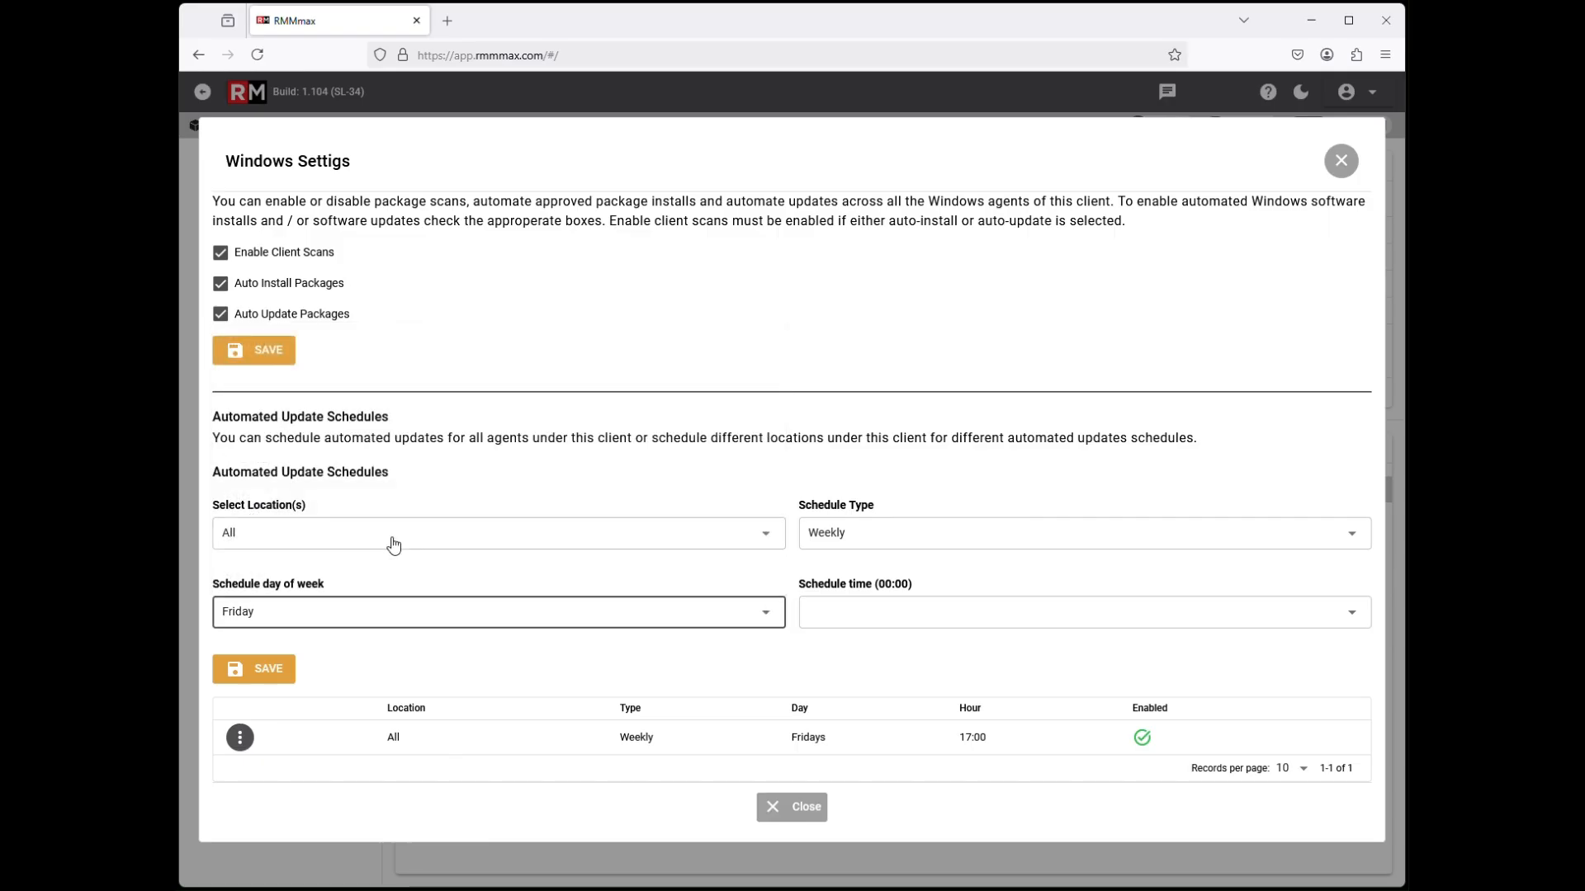
click(868, 624)
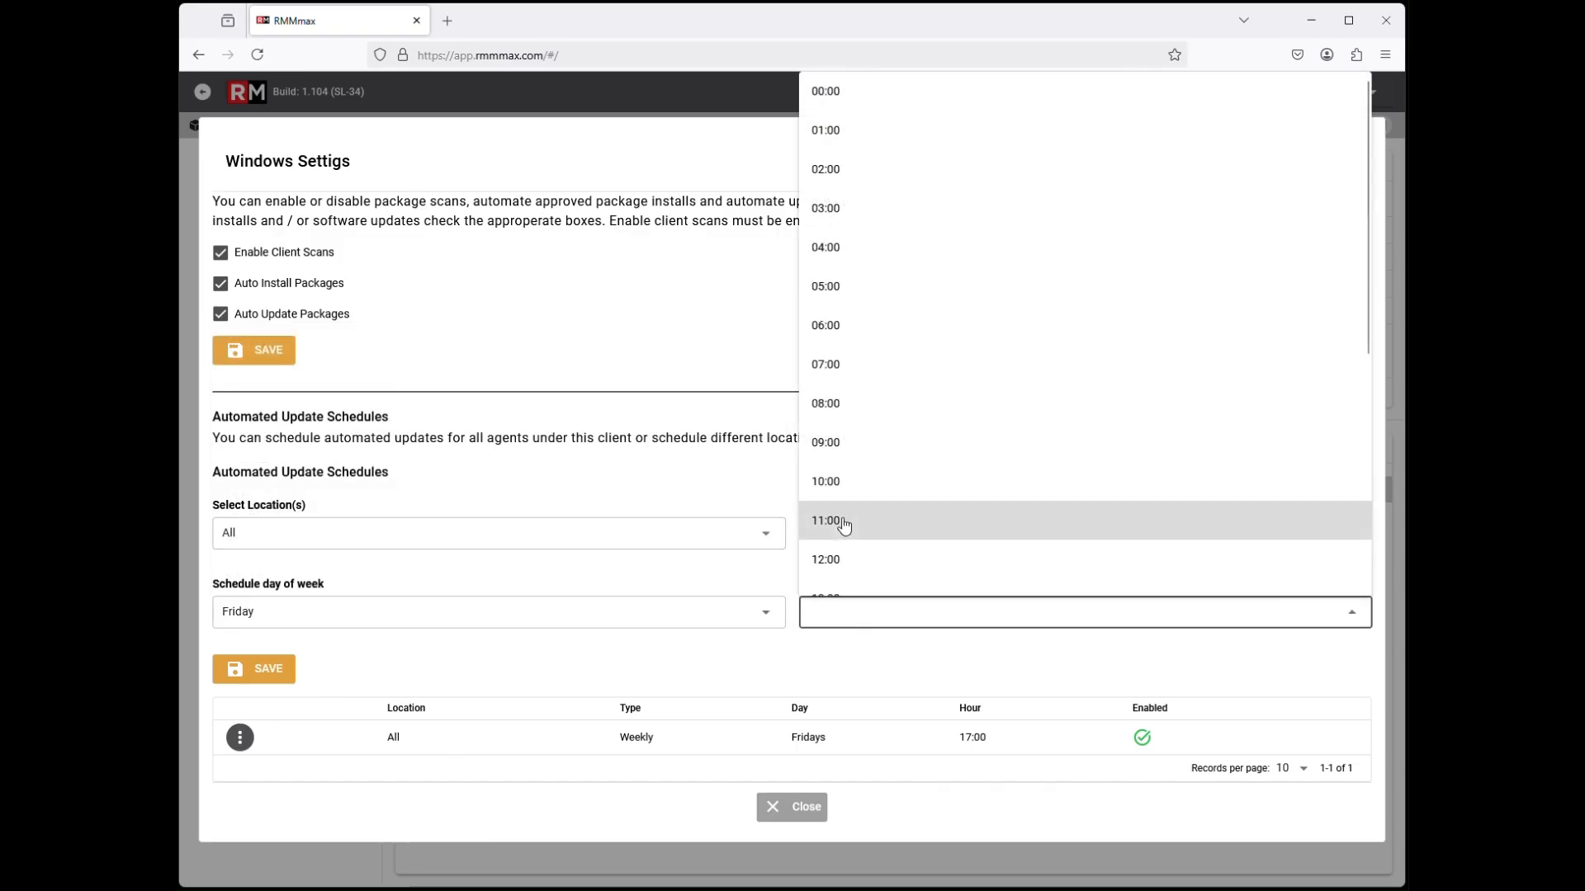
click(848, 212)
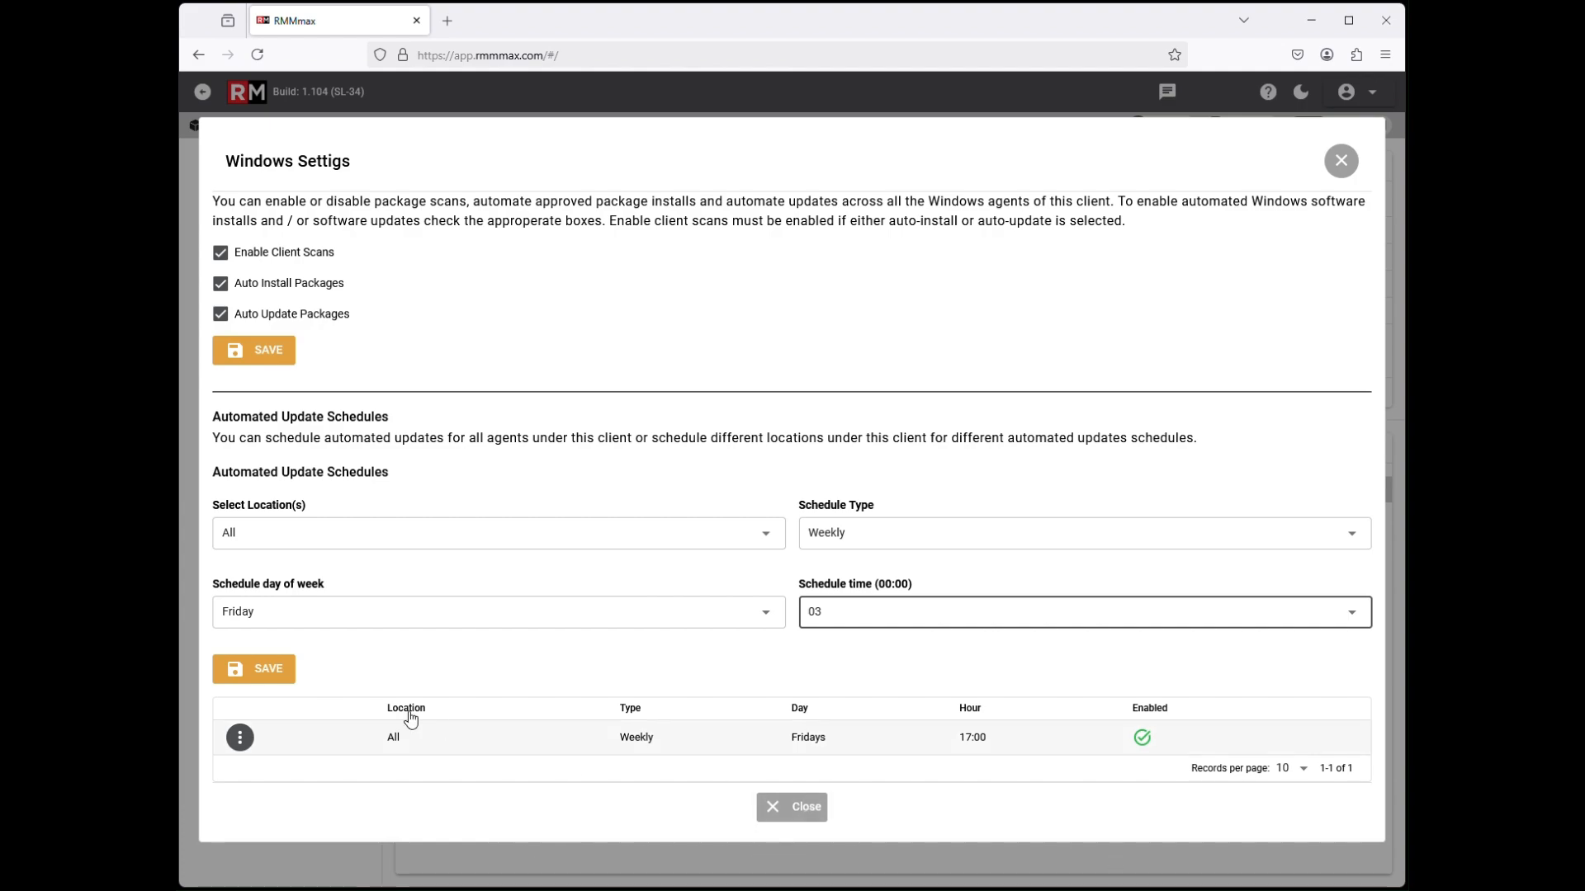
click(282, 676)
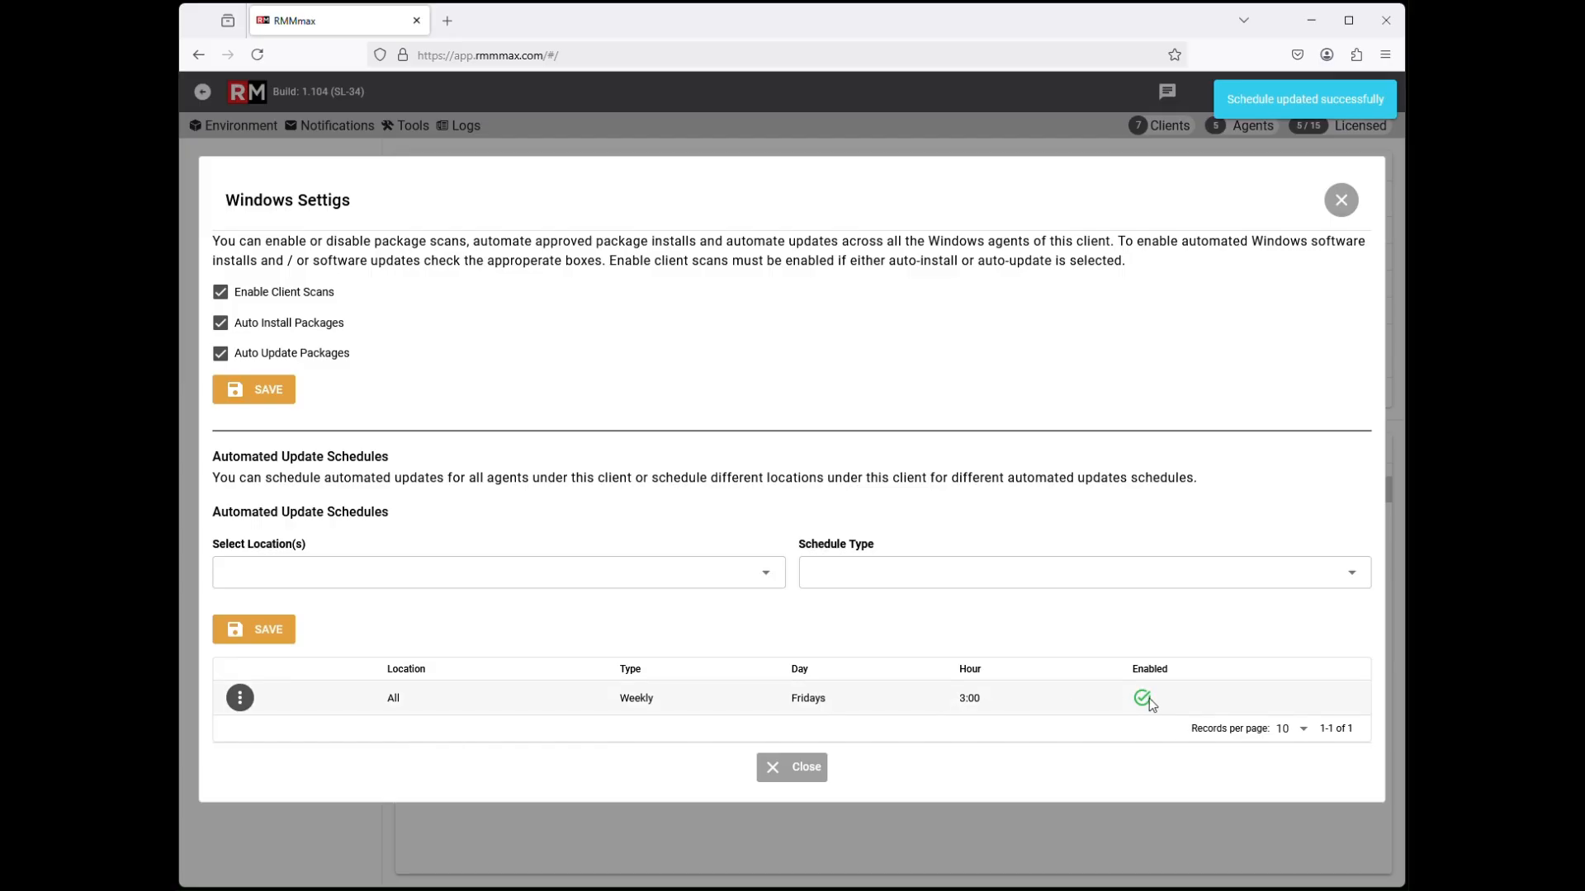
Save a second weekly automated update schedule for the Office location on Thursday at 04:00
click(764, 572)
click(238, 610)
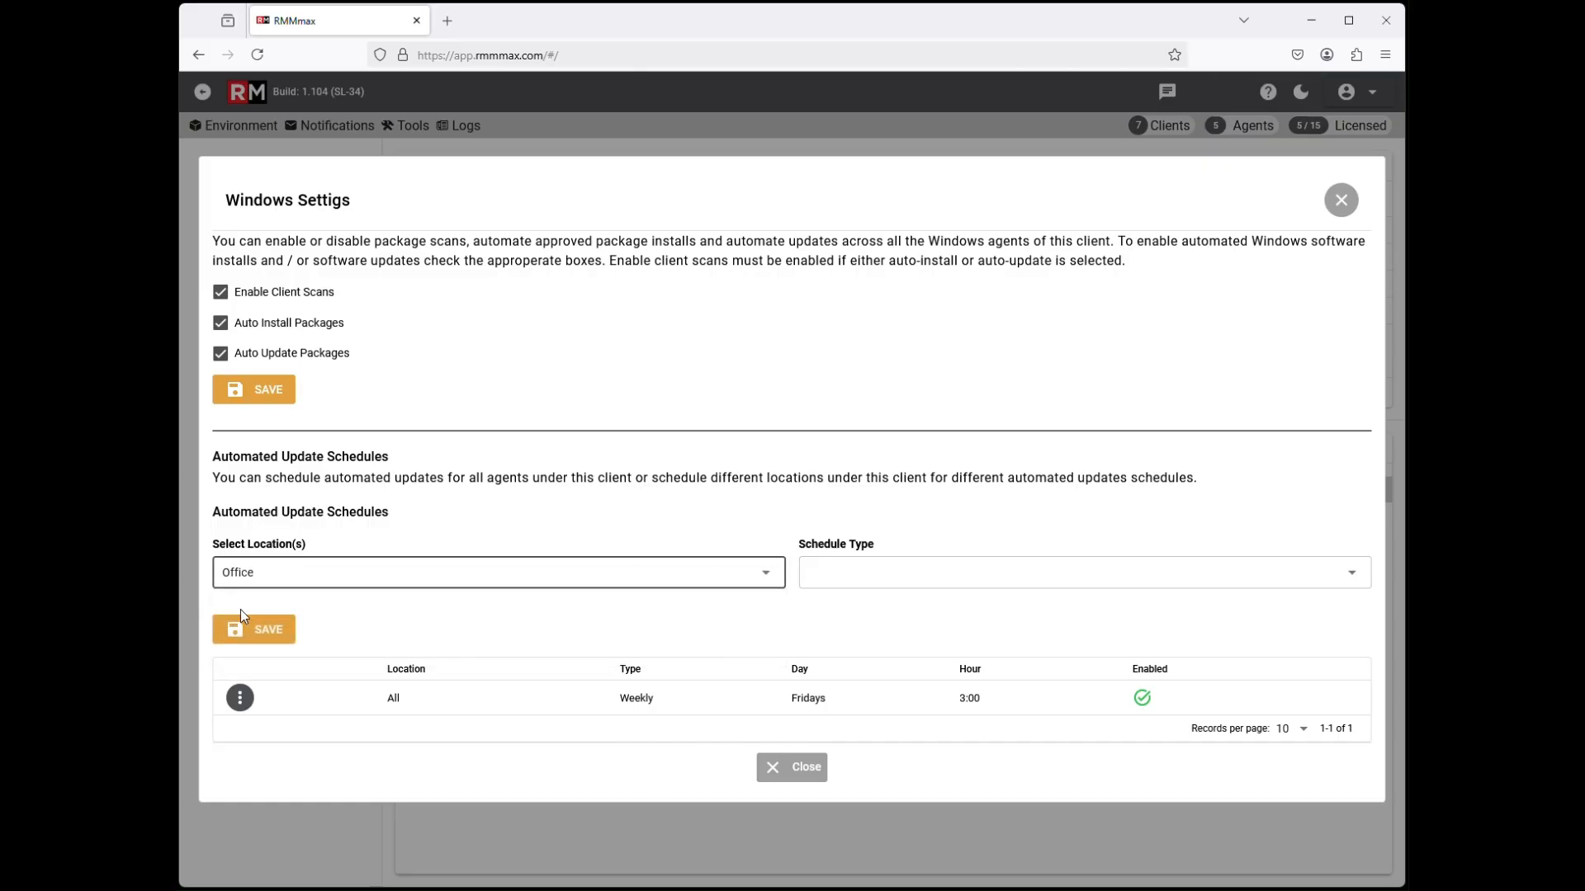
click(866, 575)
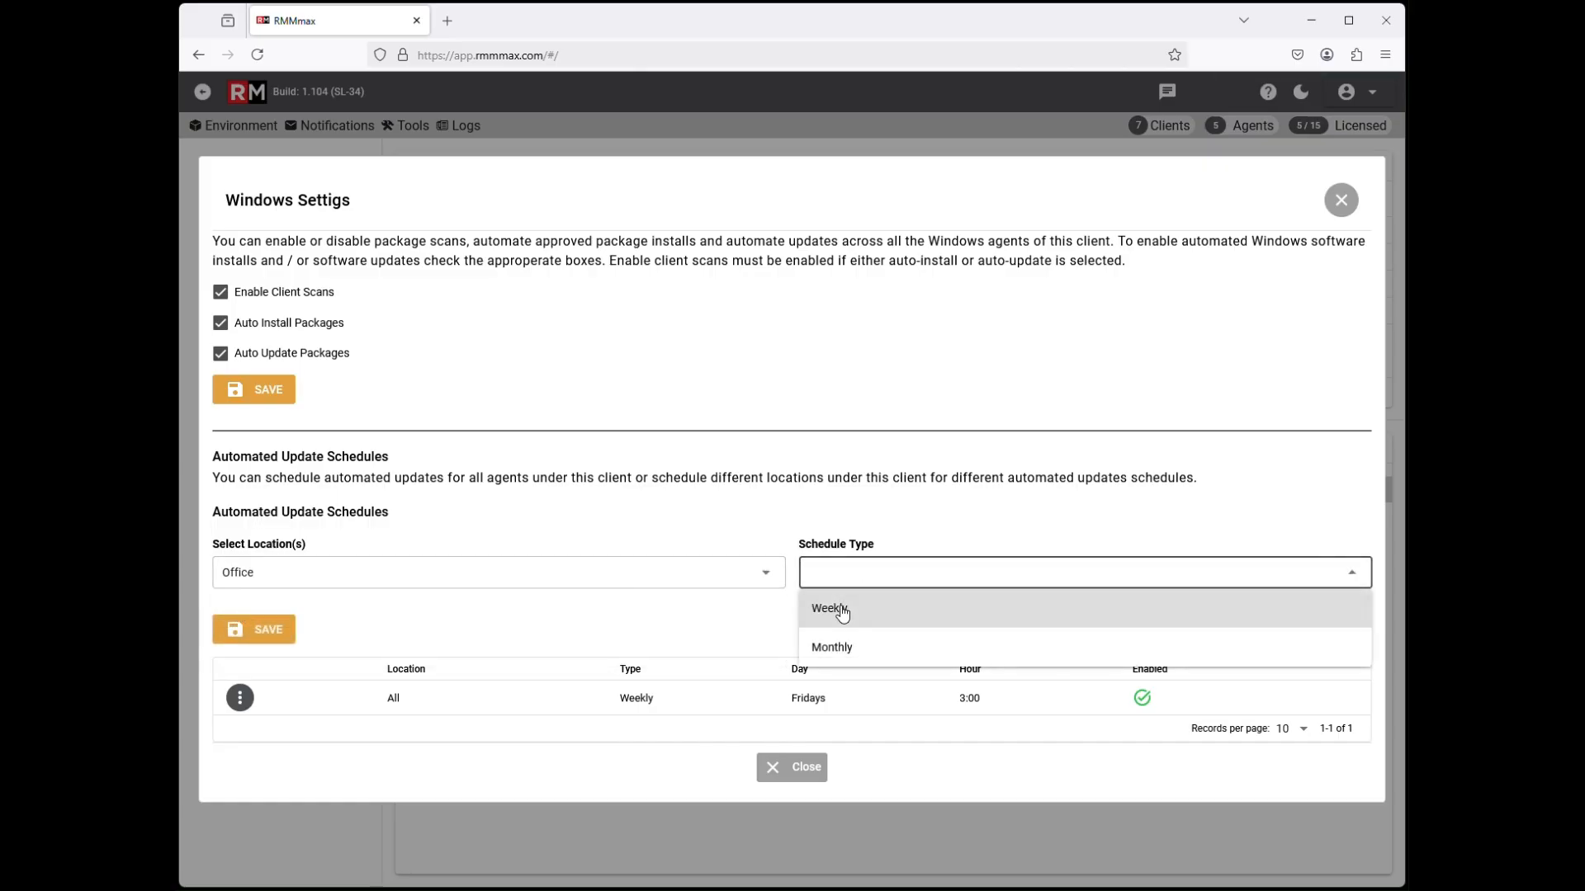
click(840, 608)
click(265, 615)
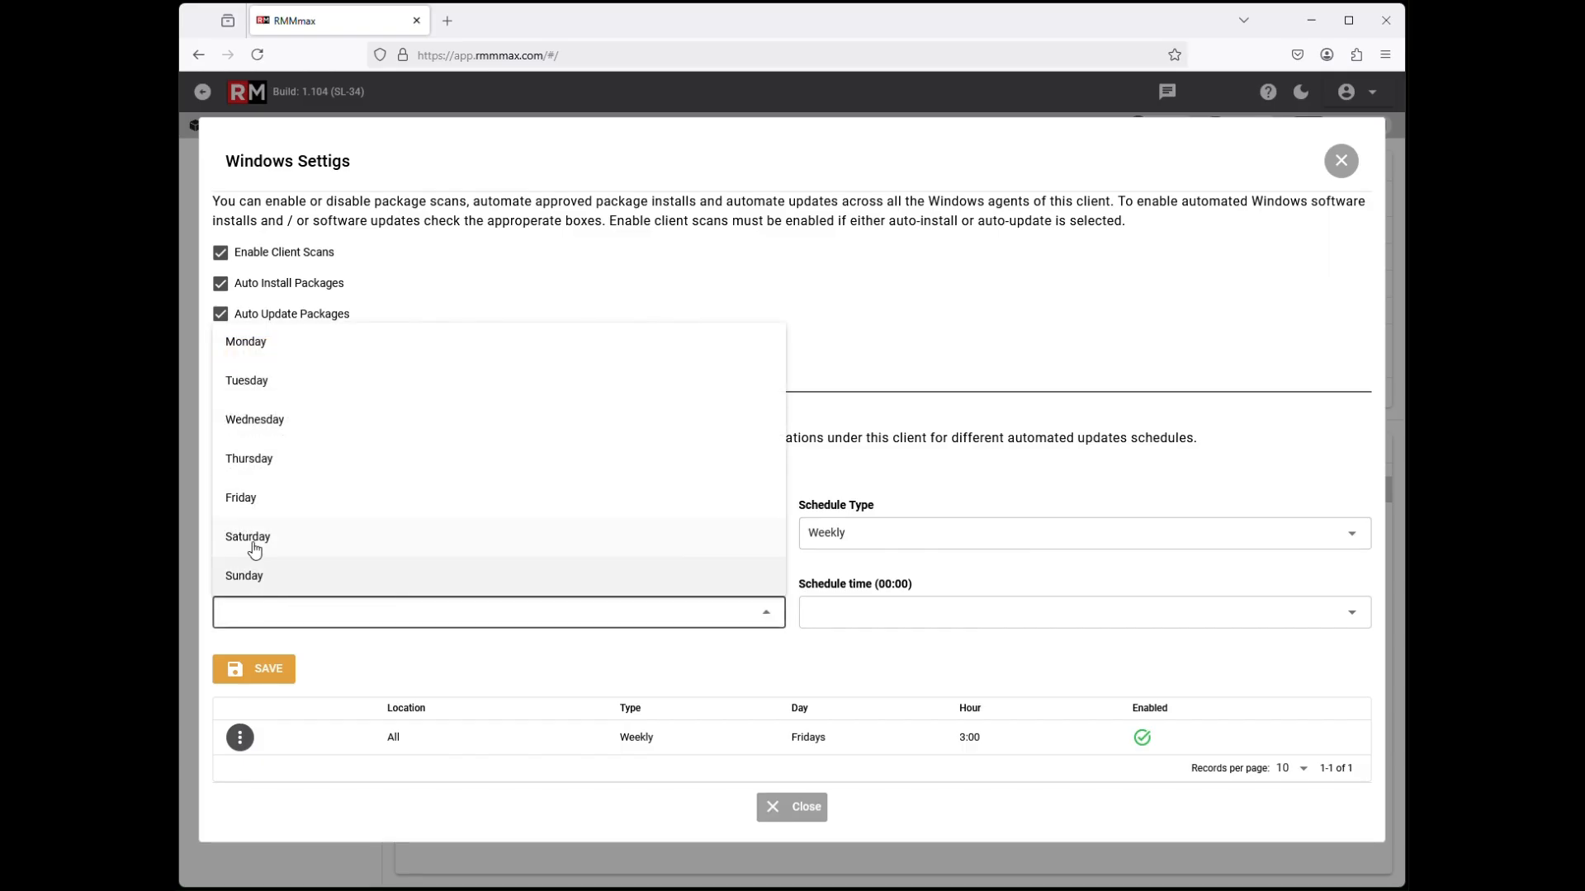
click(253, 460)
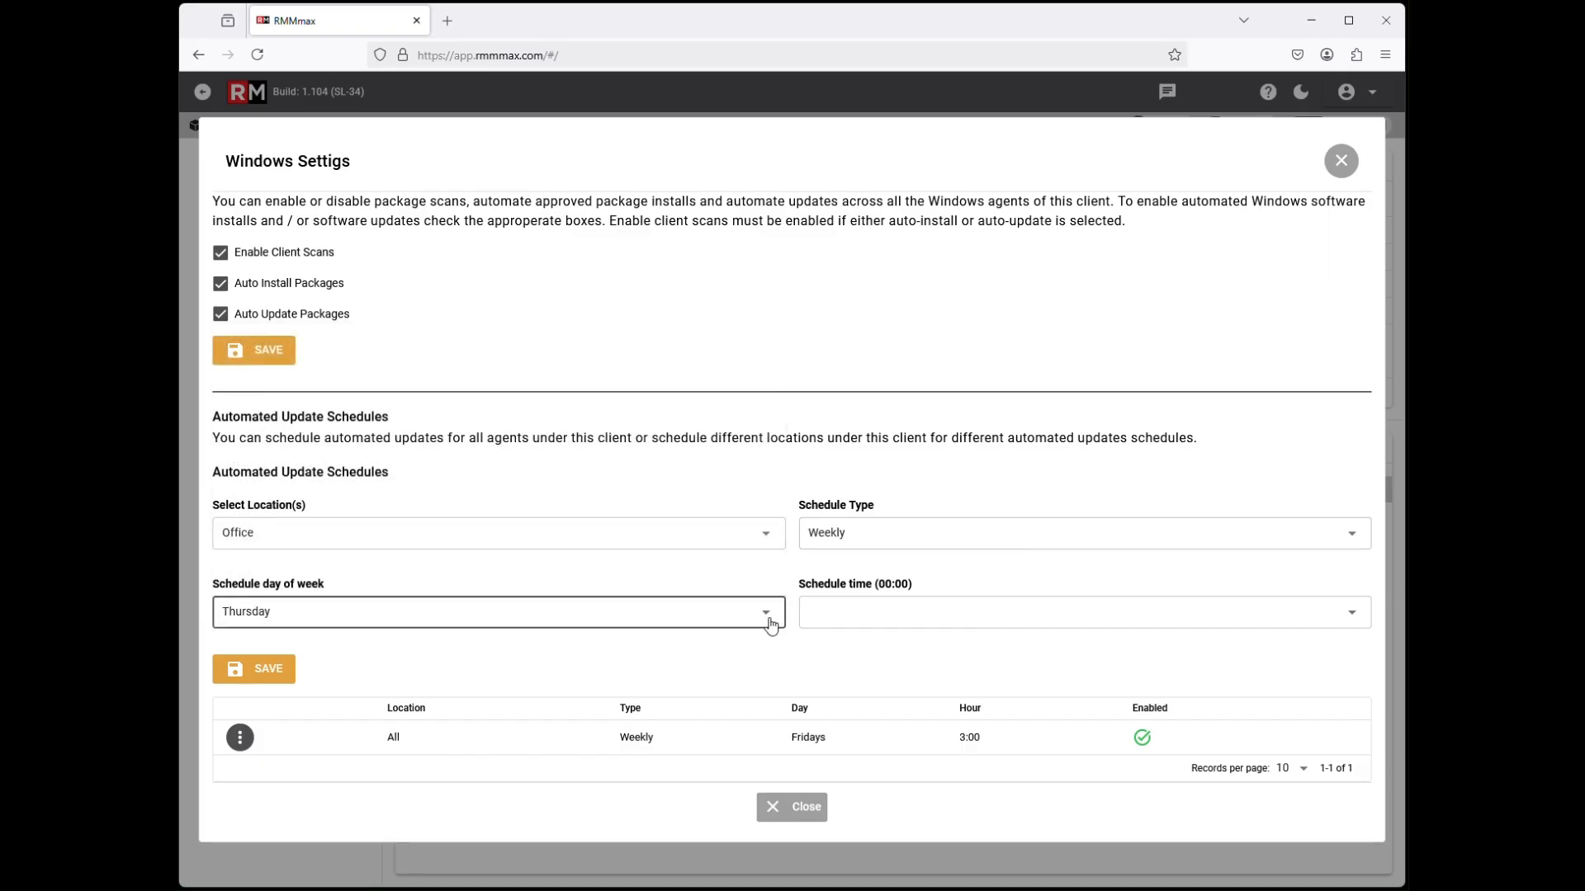
click(840, 613)
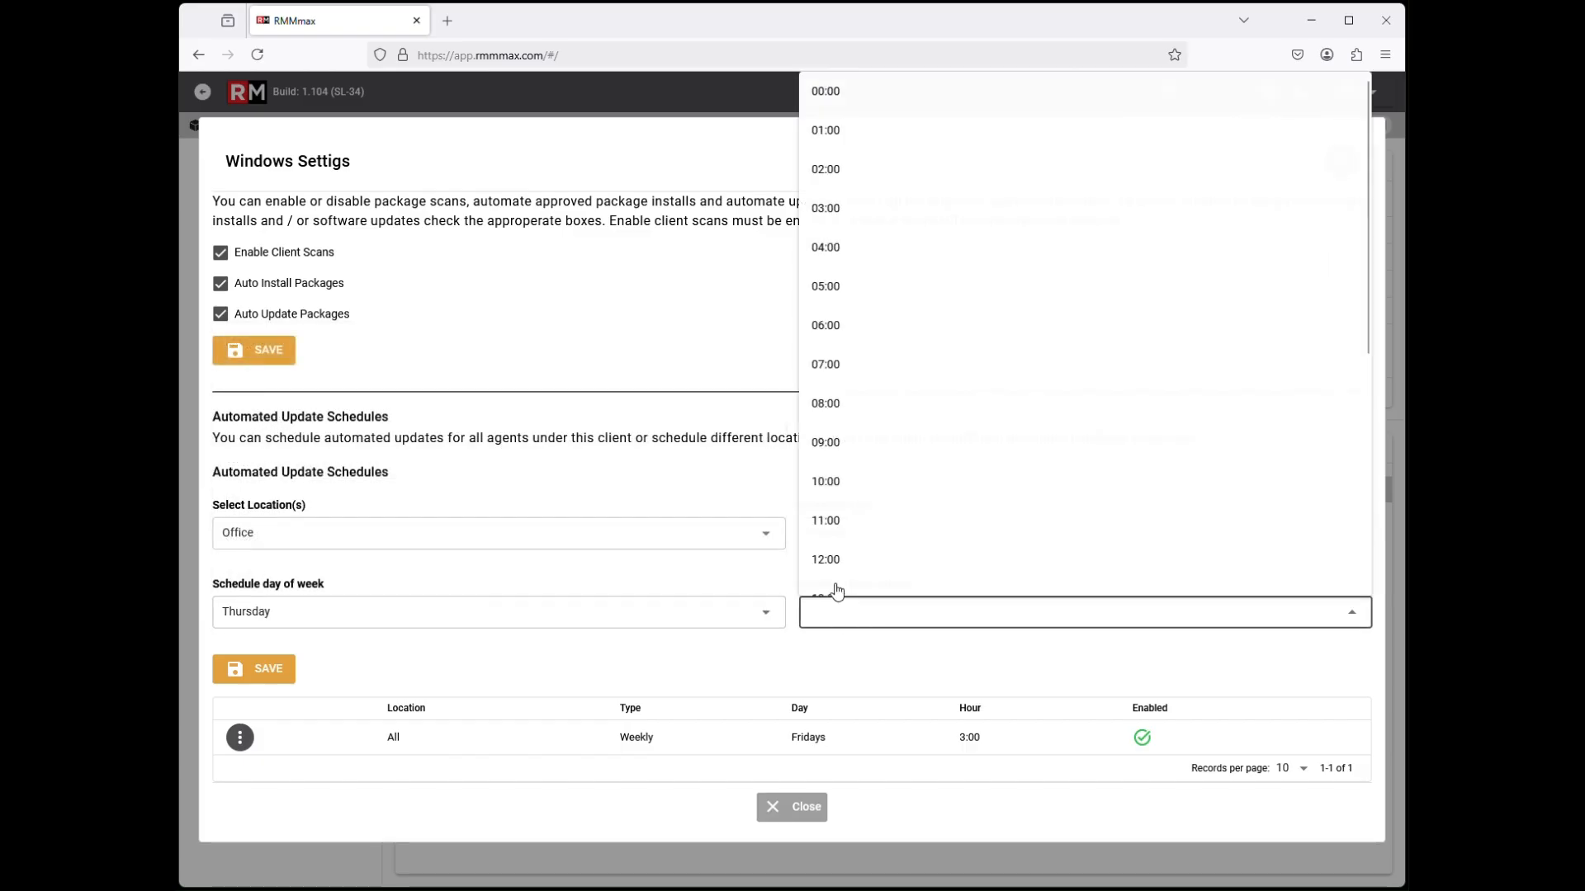
click(828, 251)
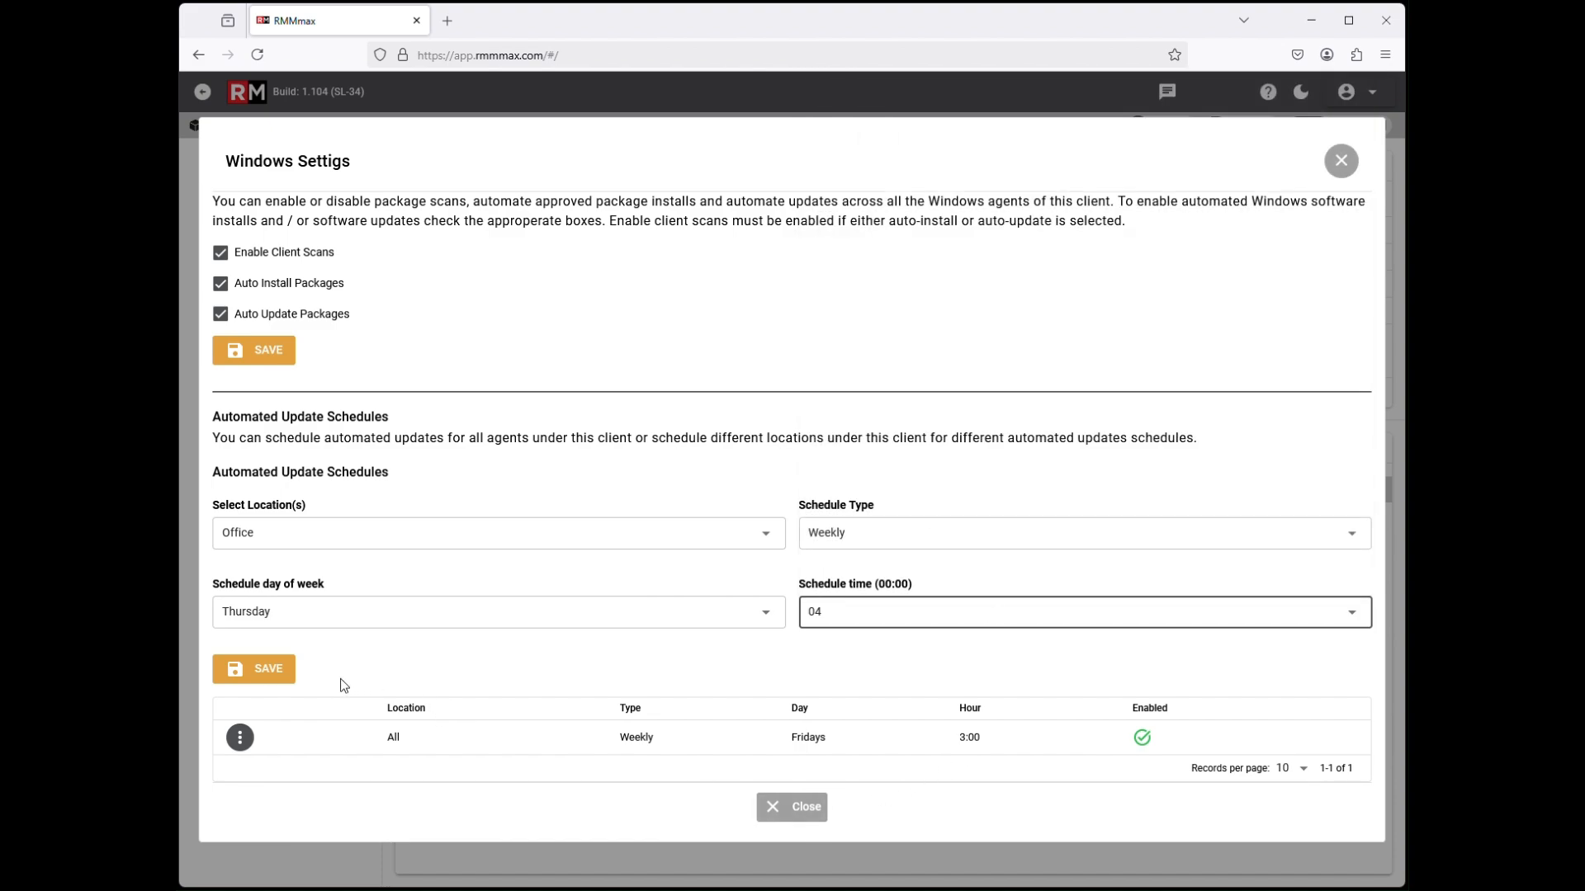
click(271, 670)
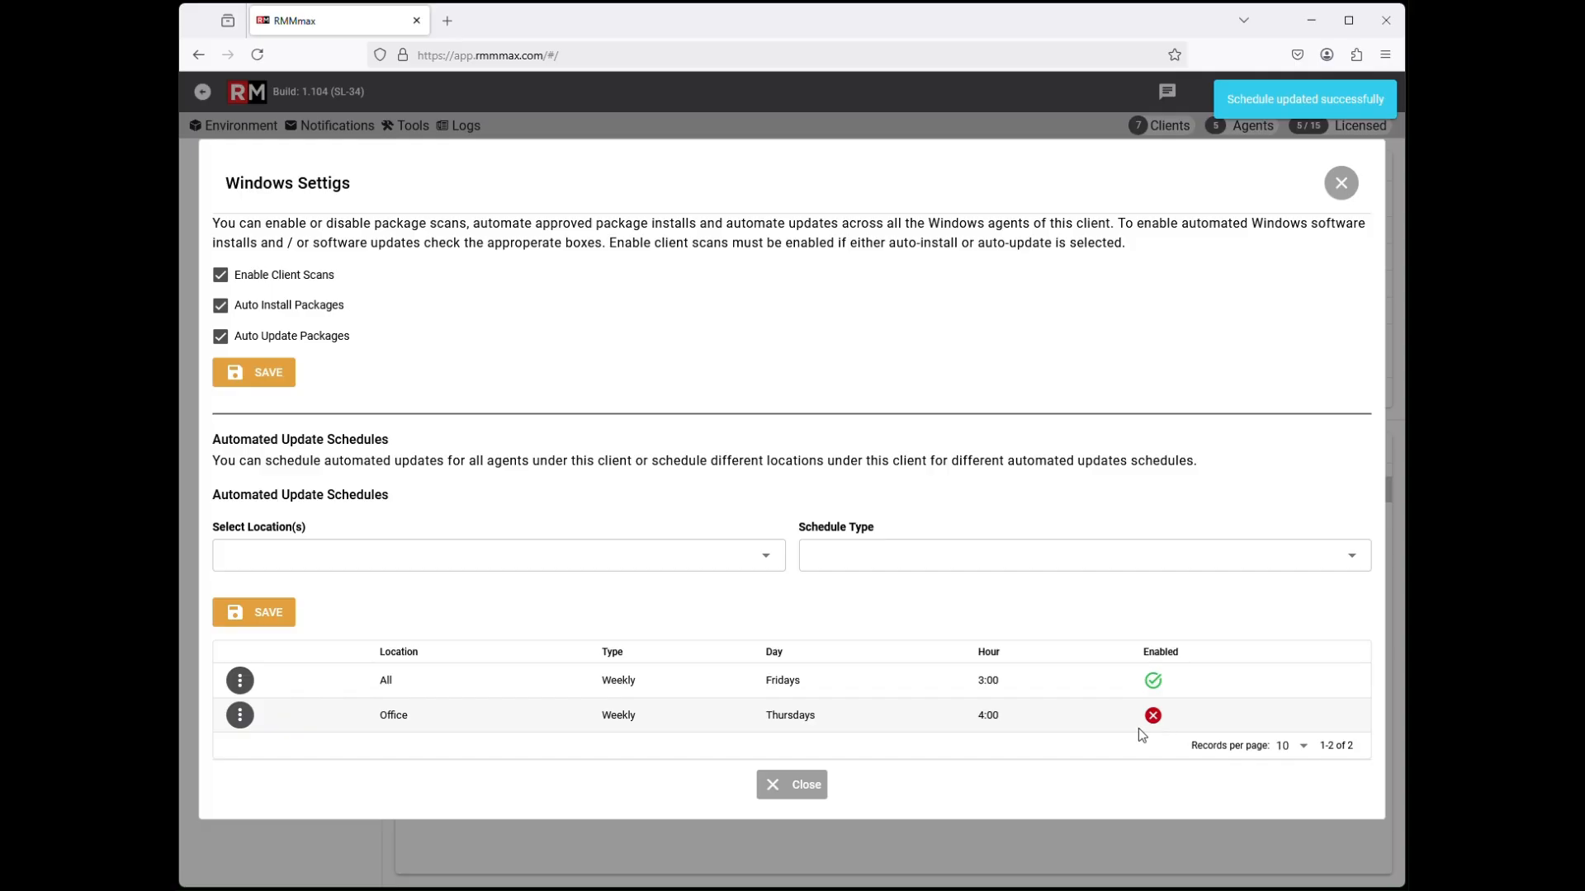
Enable the Office location's update schedule and close the Windows settings
click(235, 720)
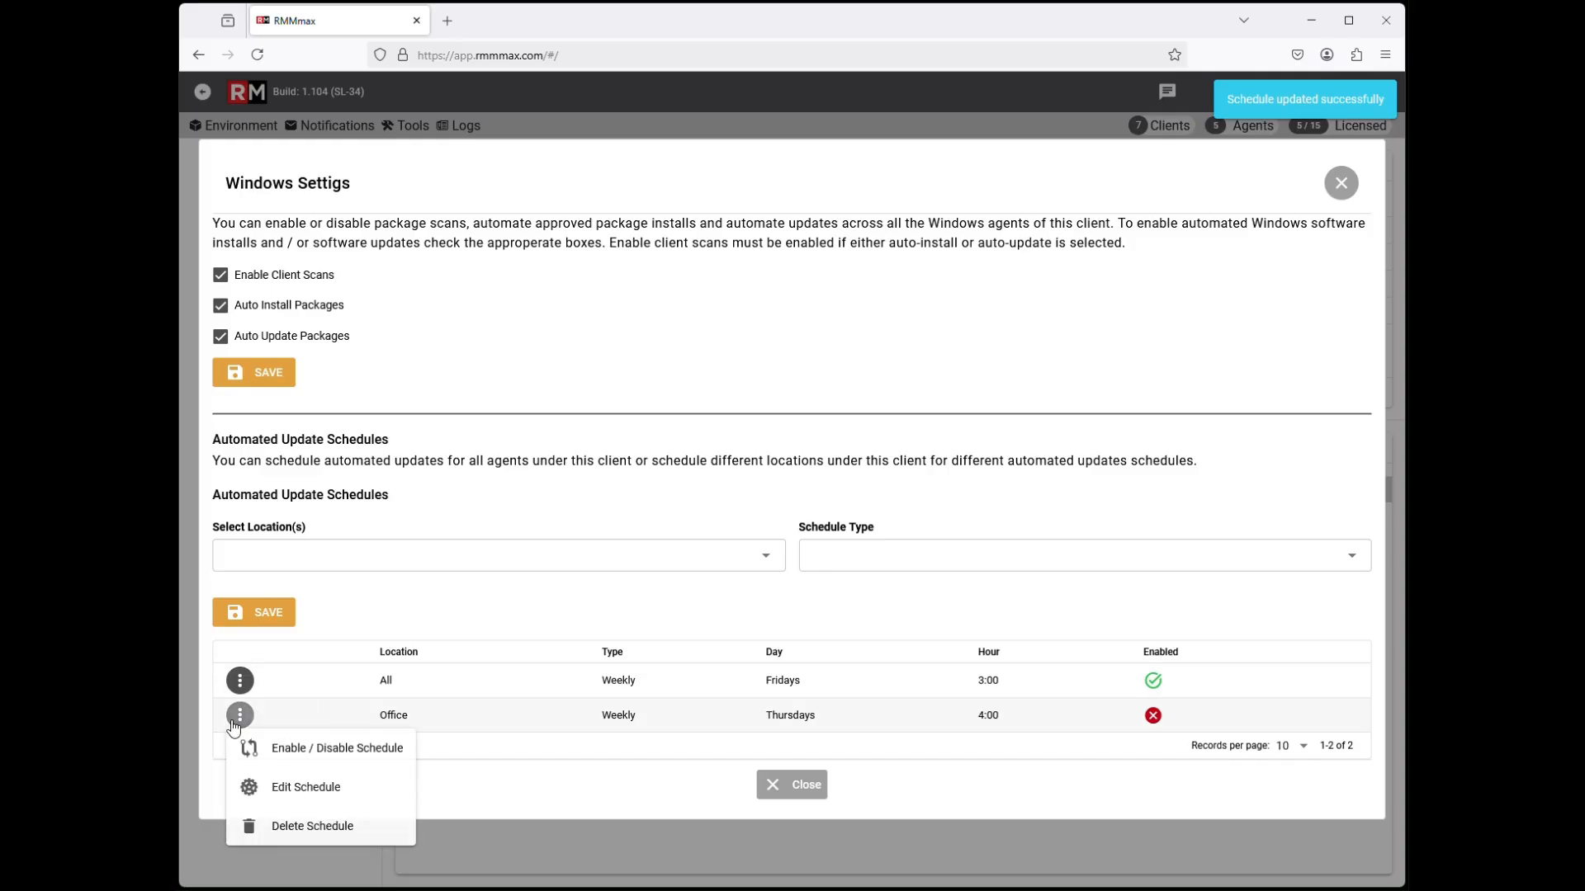
click(321, 754)
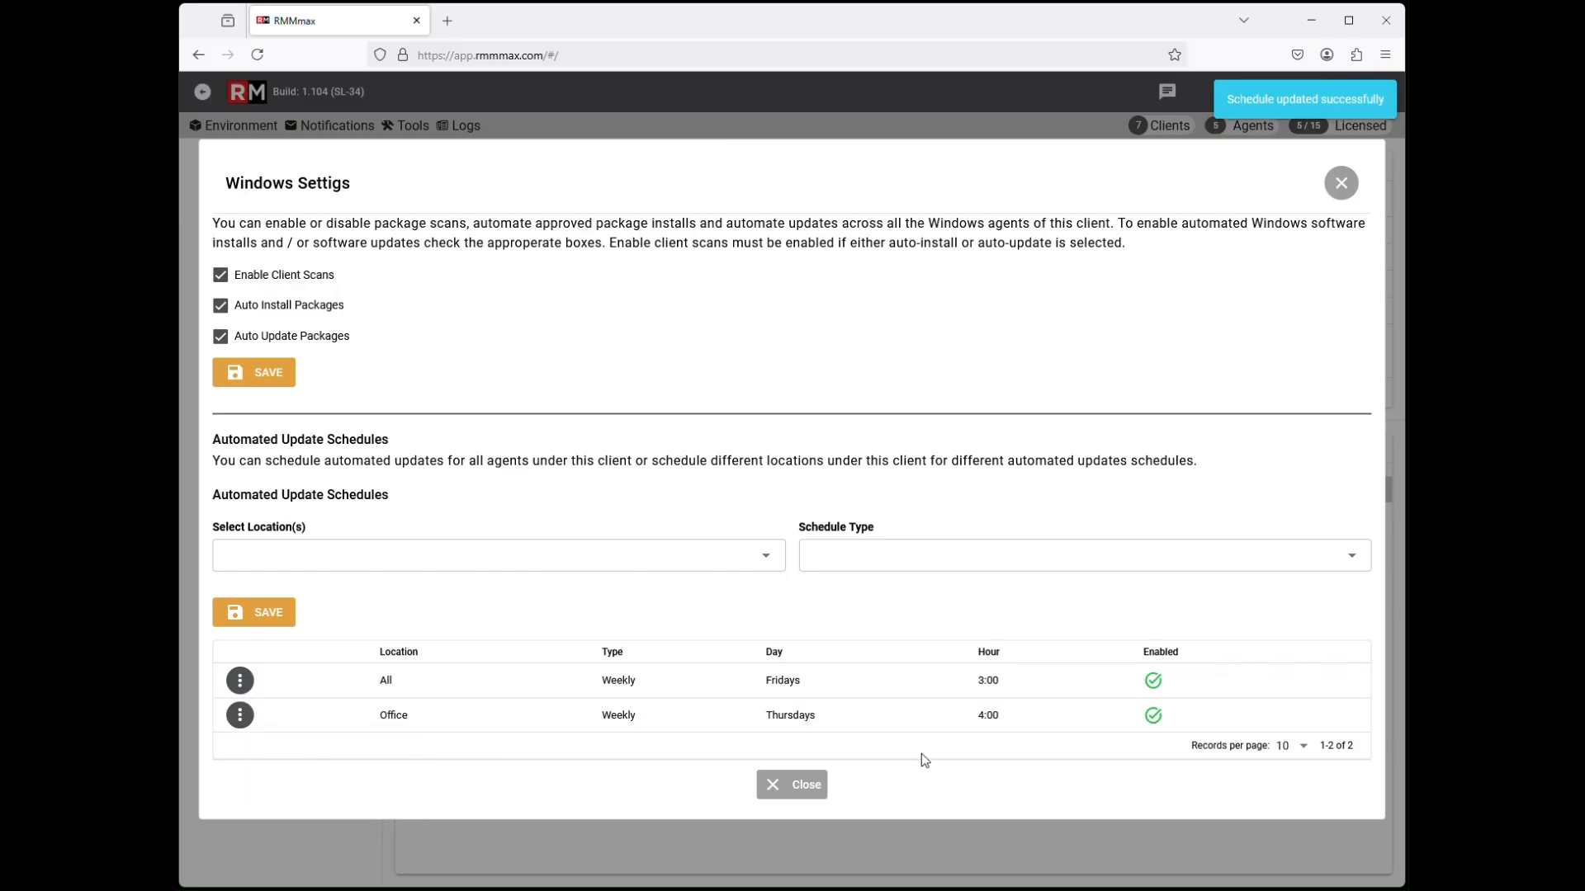
click(797, 790)
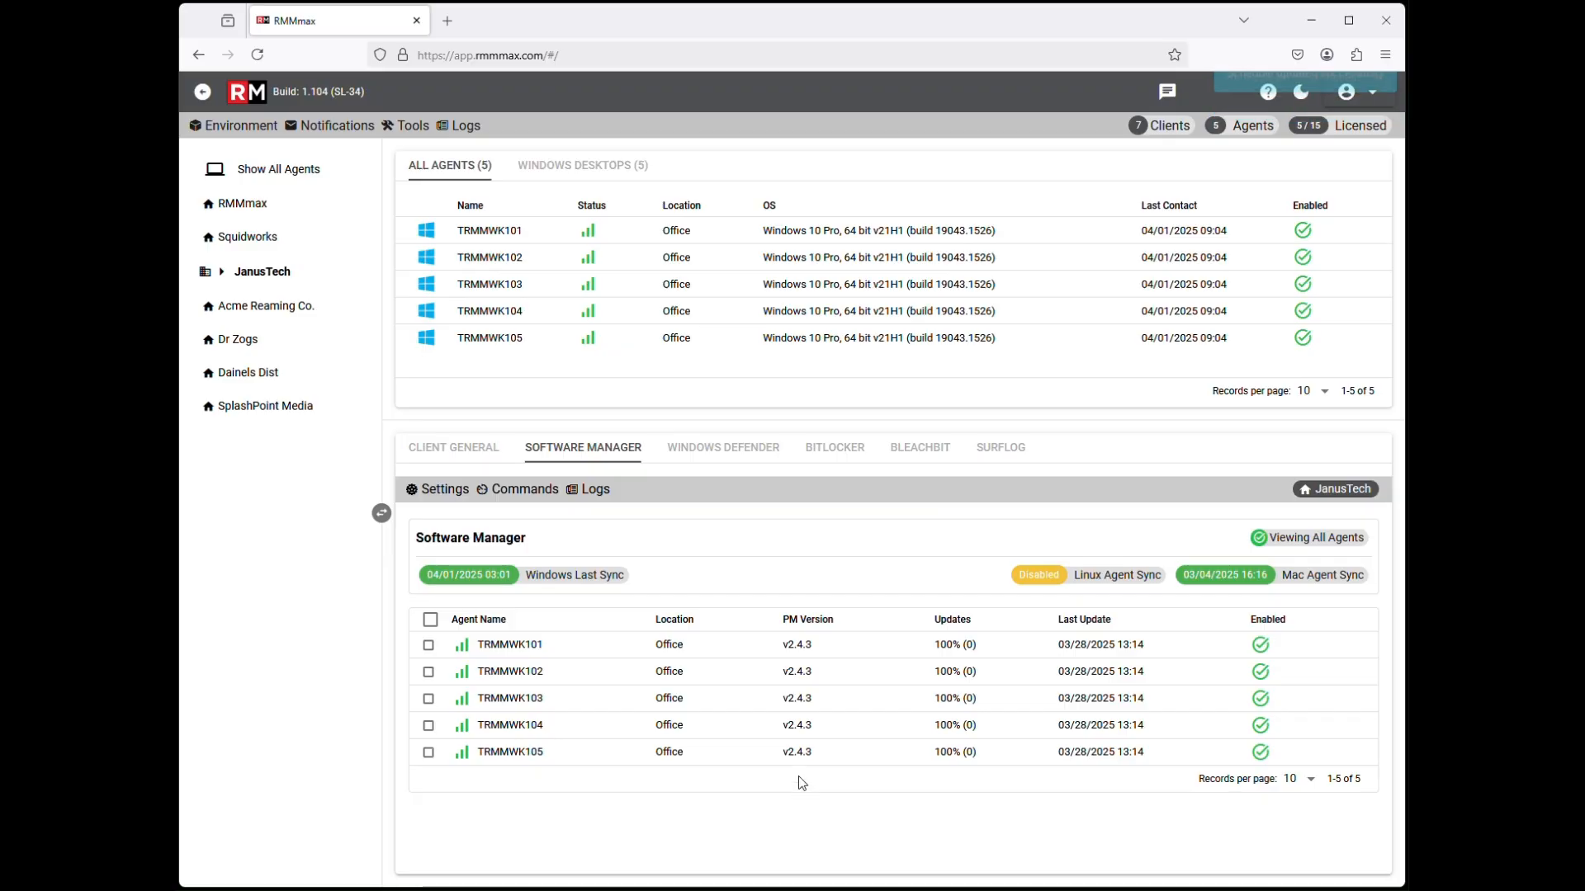
Review the Windows source repositories form and the MSP license form for the client, closing each one
click(446, 502)
mouse_move(449, 547)
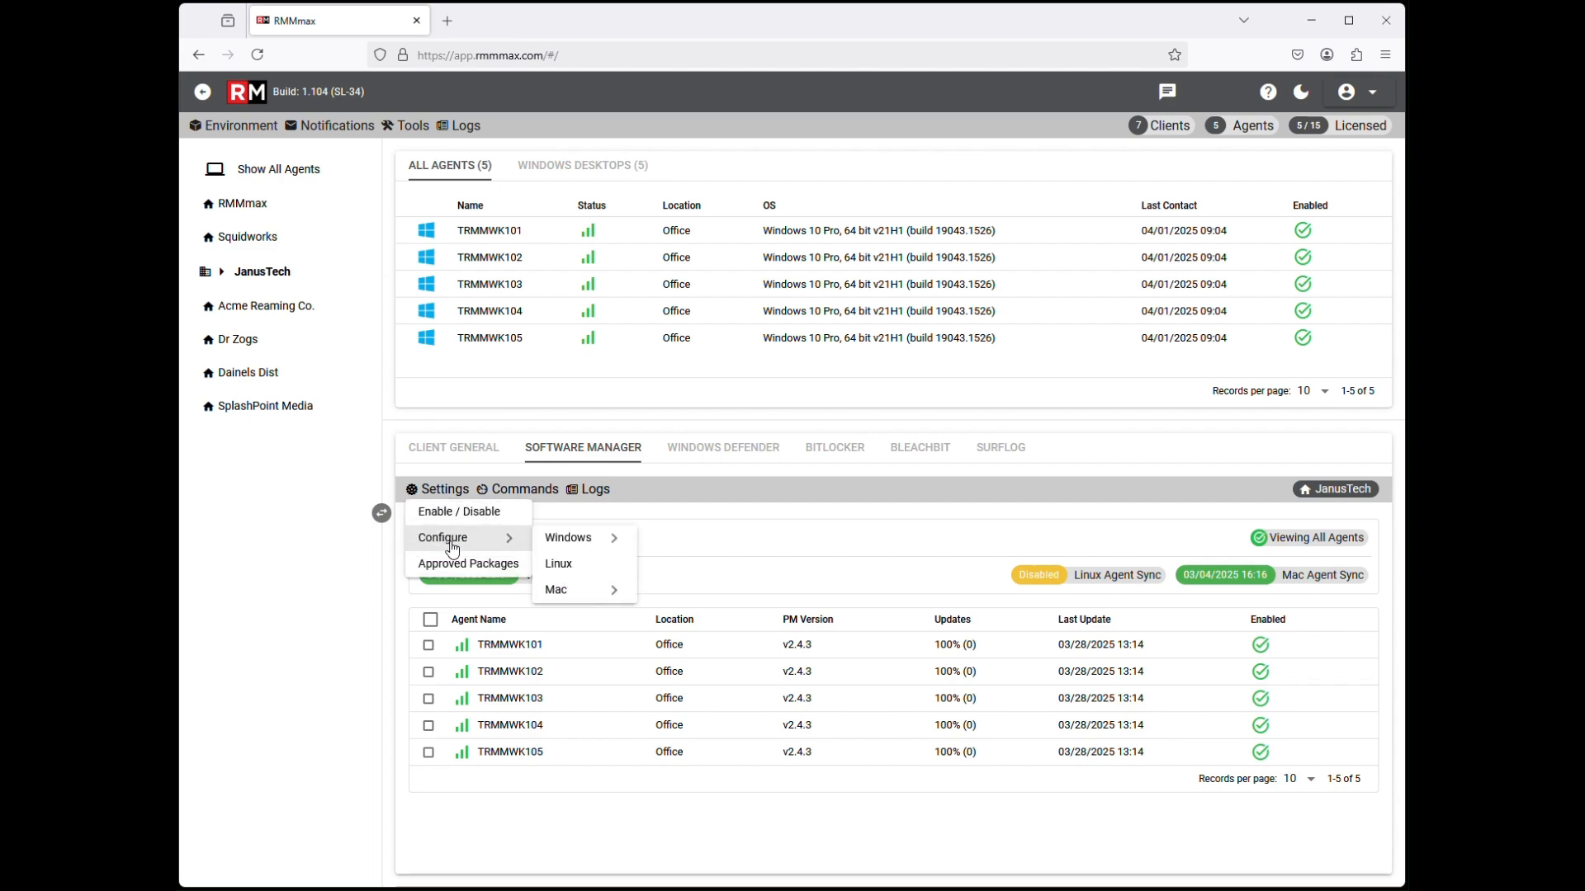
mouse_move(560, 546)
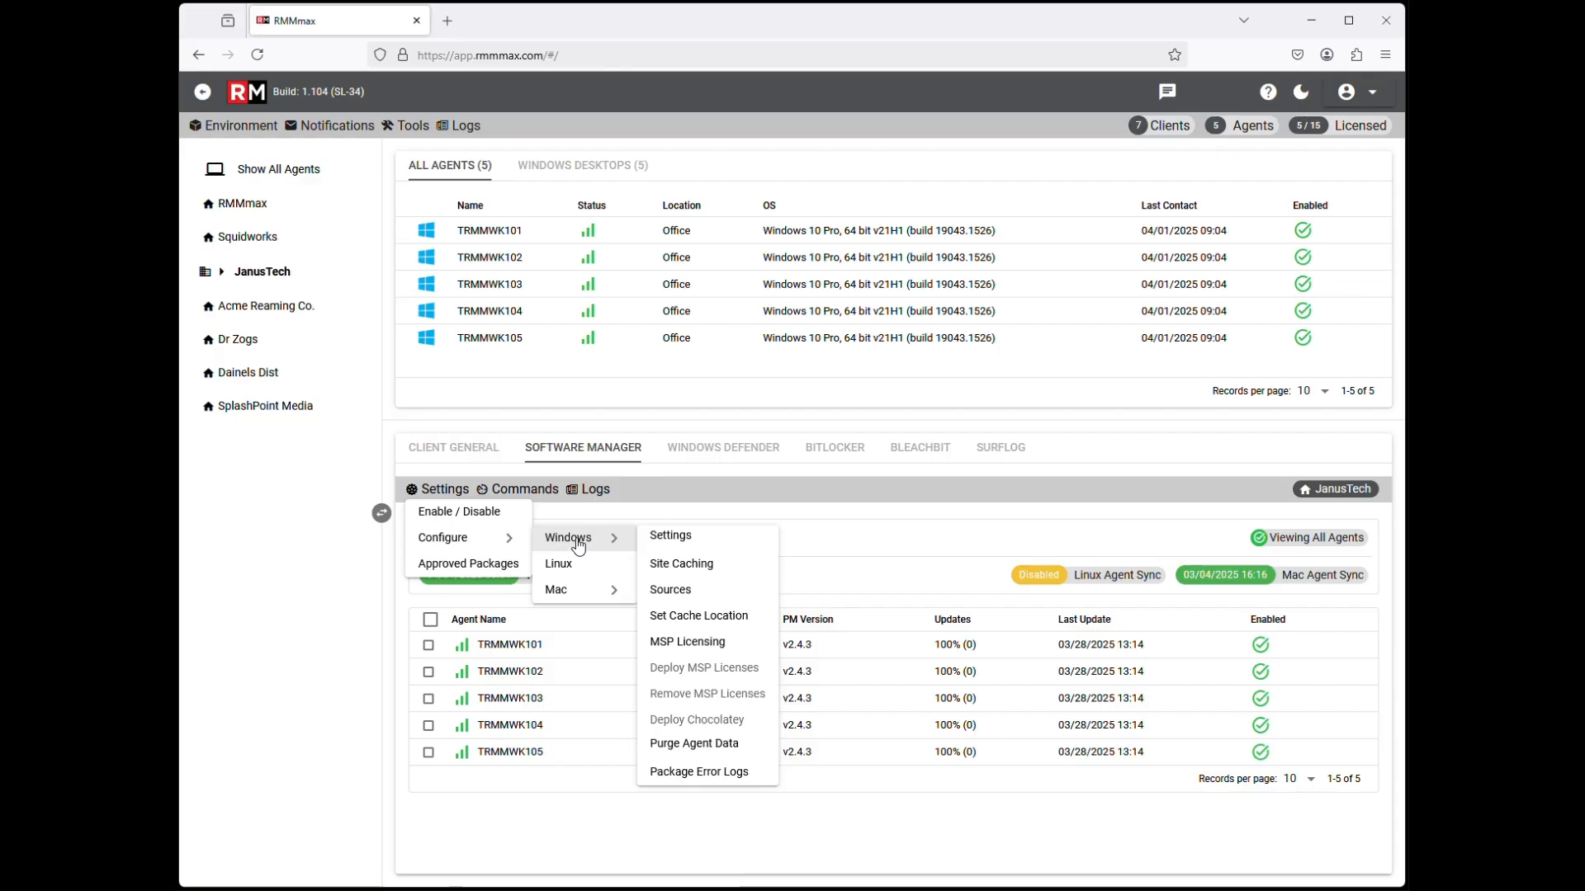
click(721, 605)
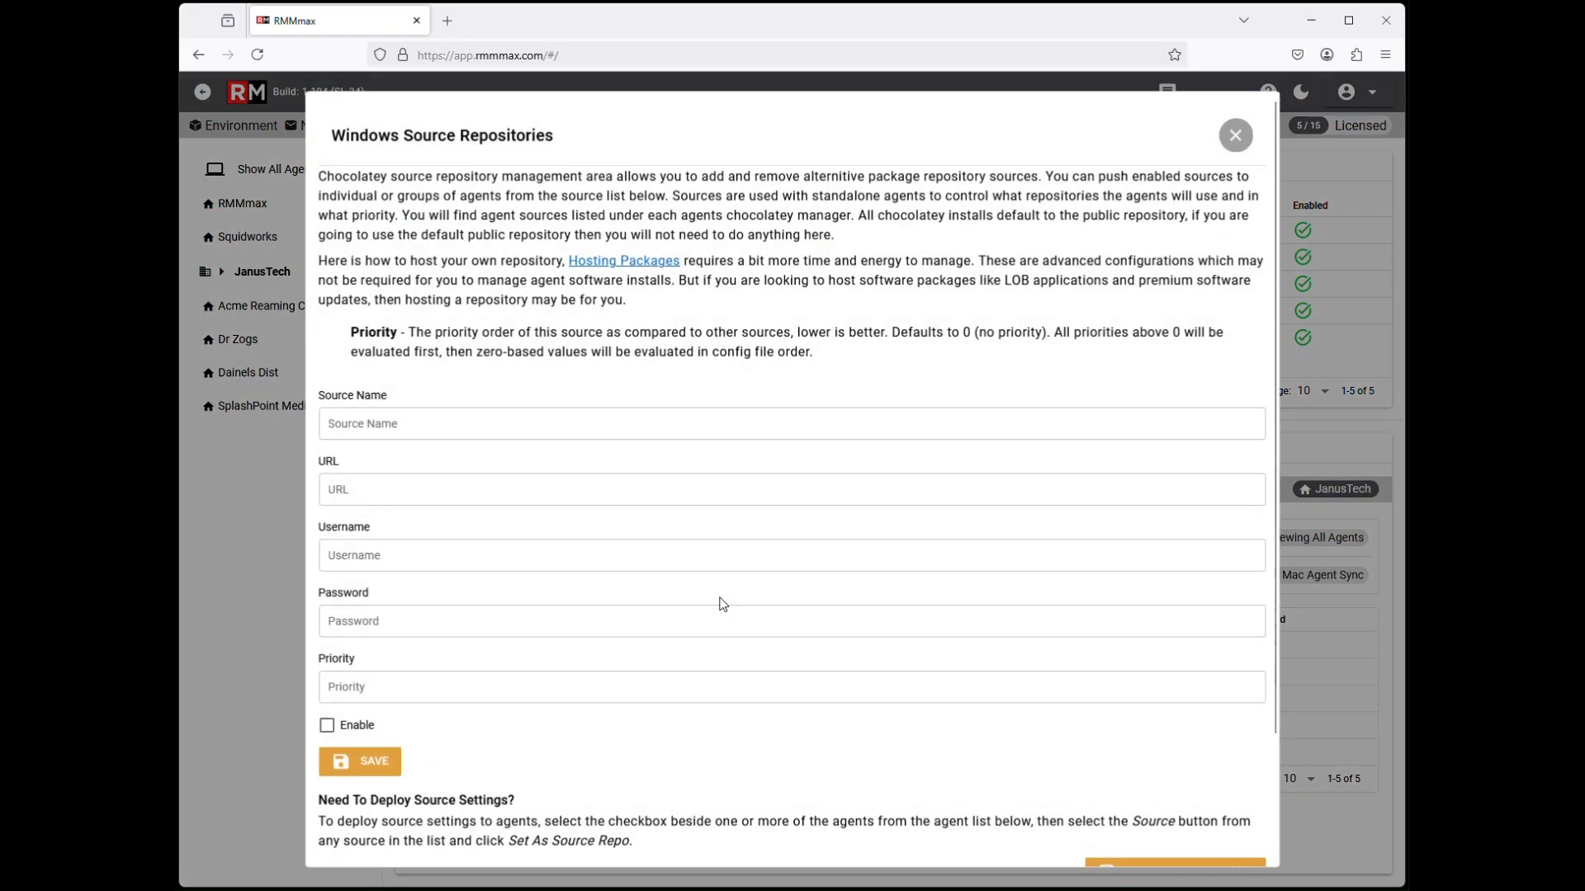
scroll(740, 562, down, 3)
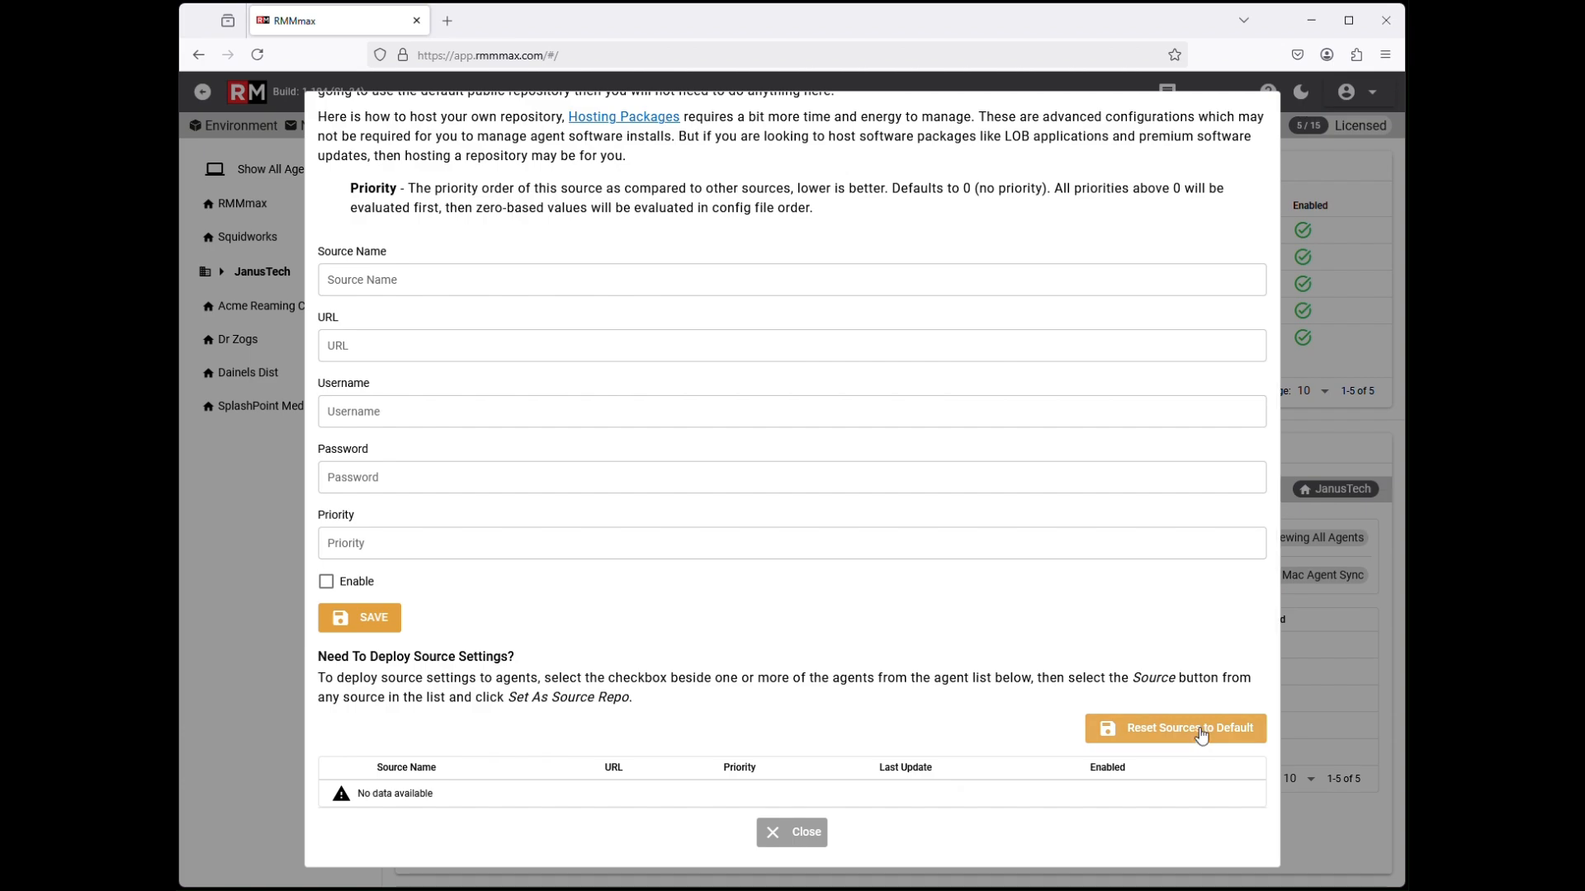
click(807, 835)
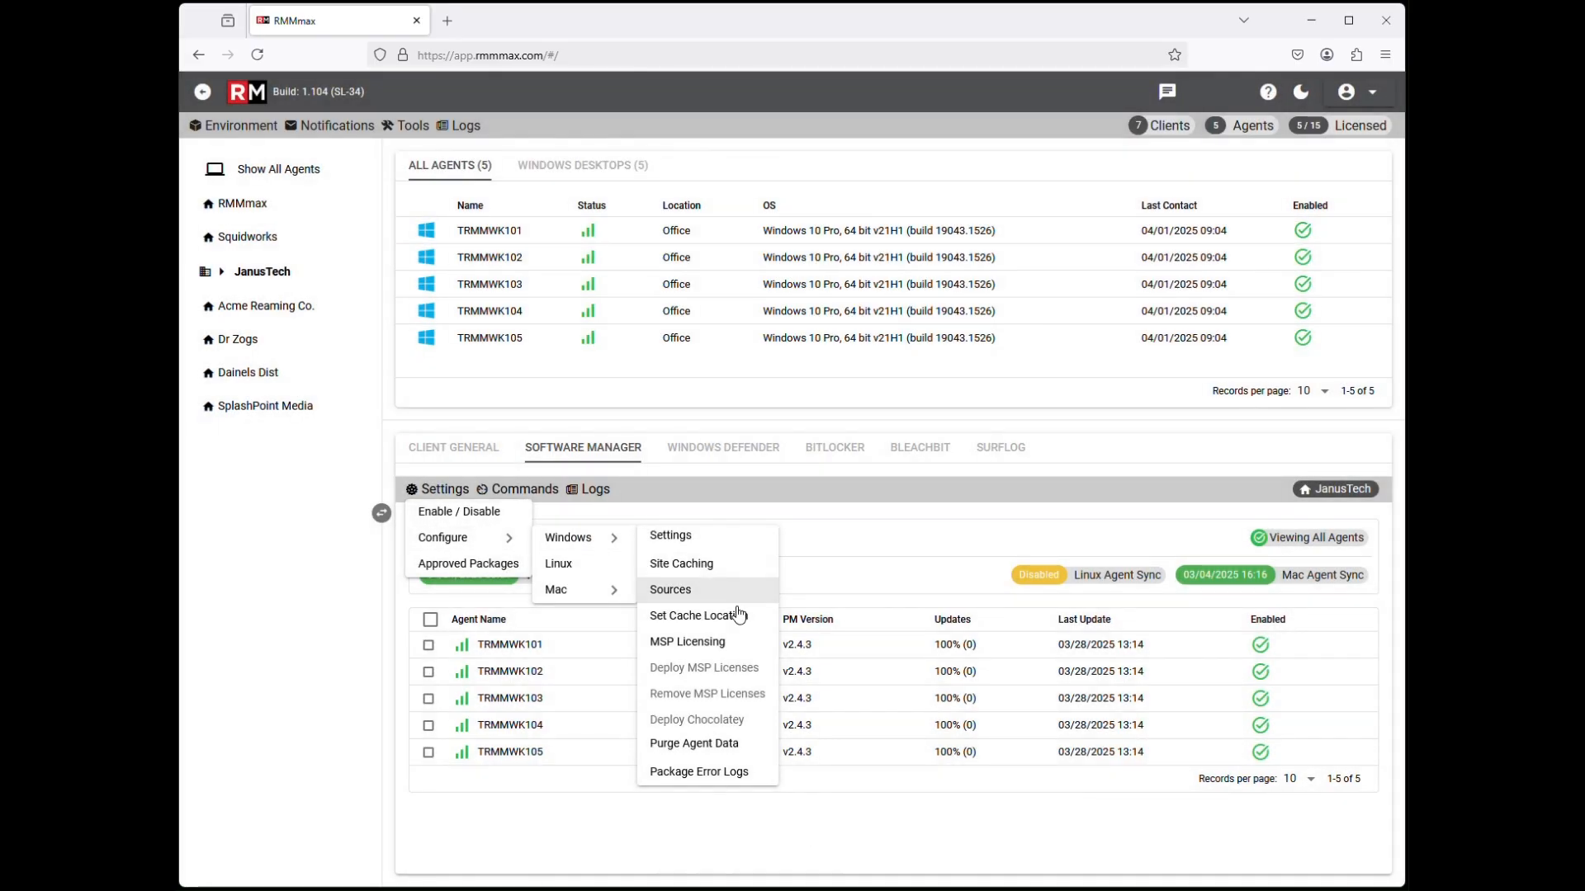
click(742, 642)
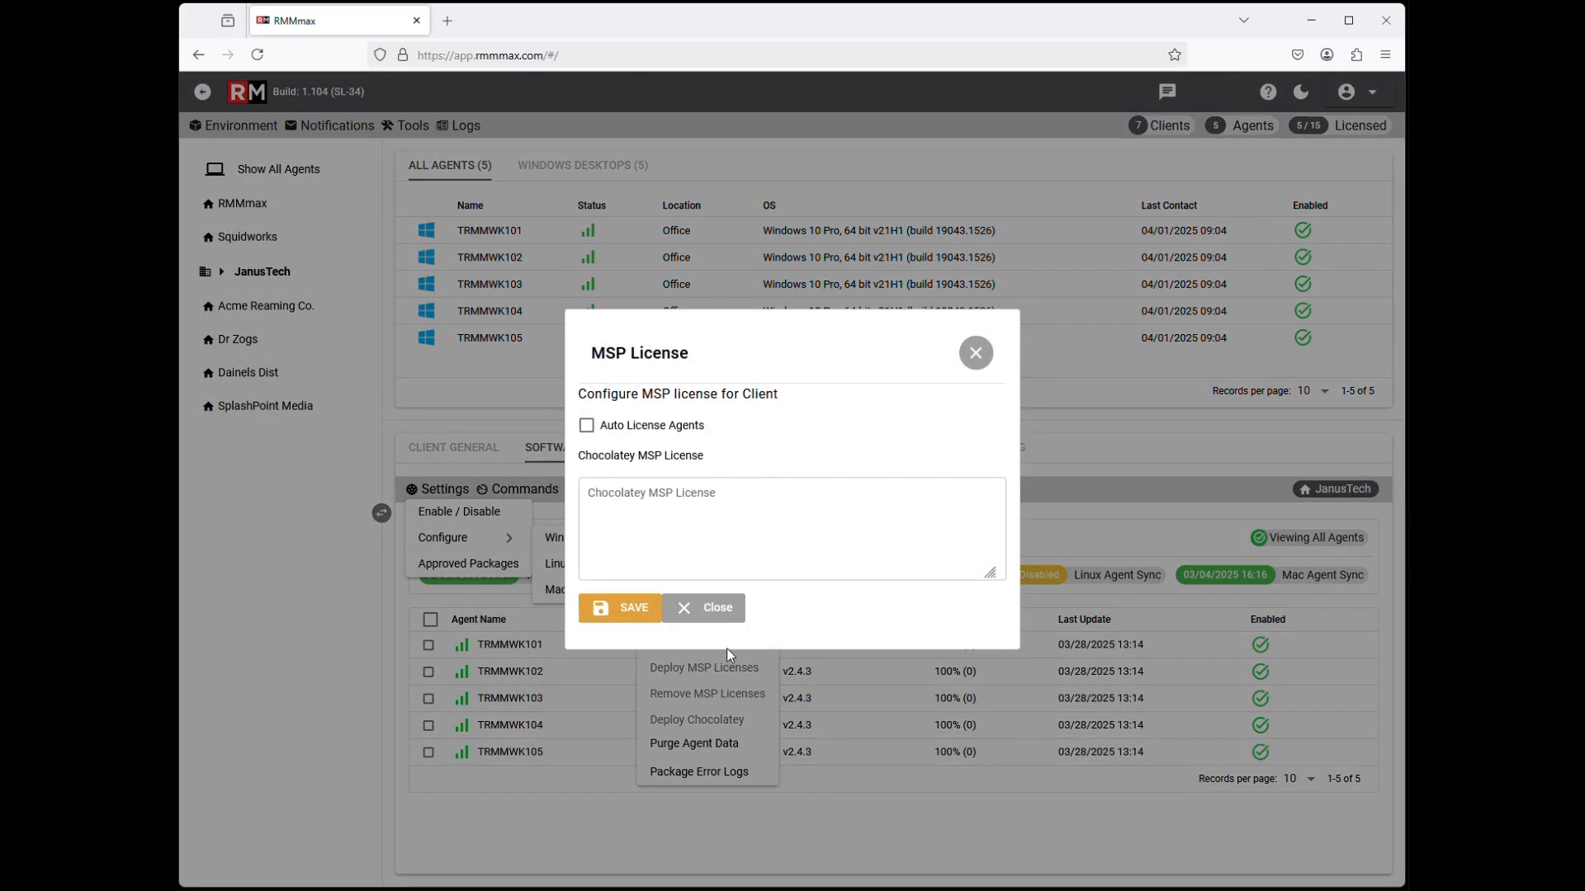
click(706, 608)
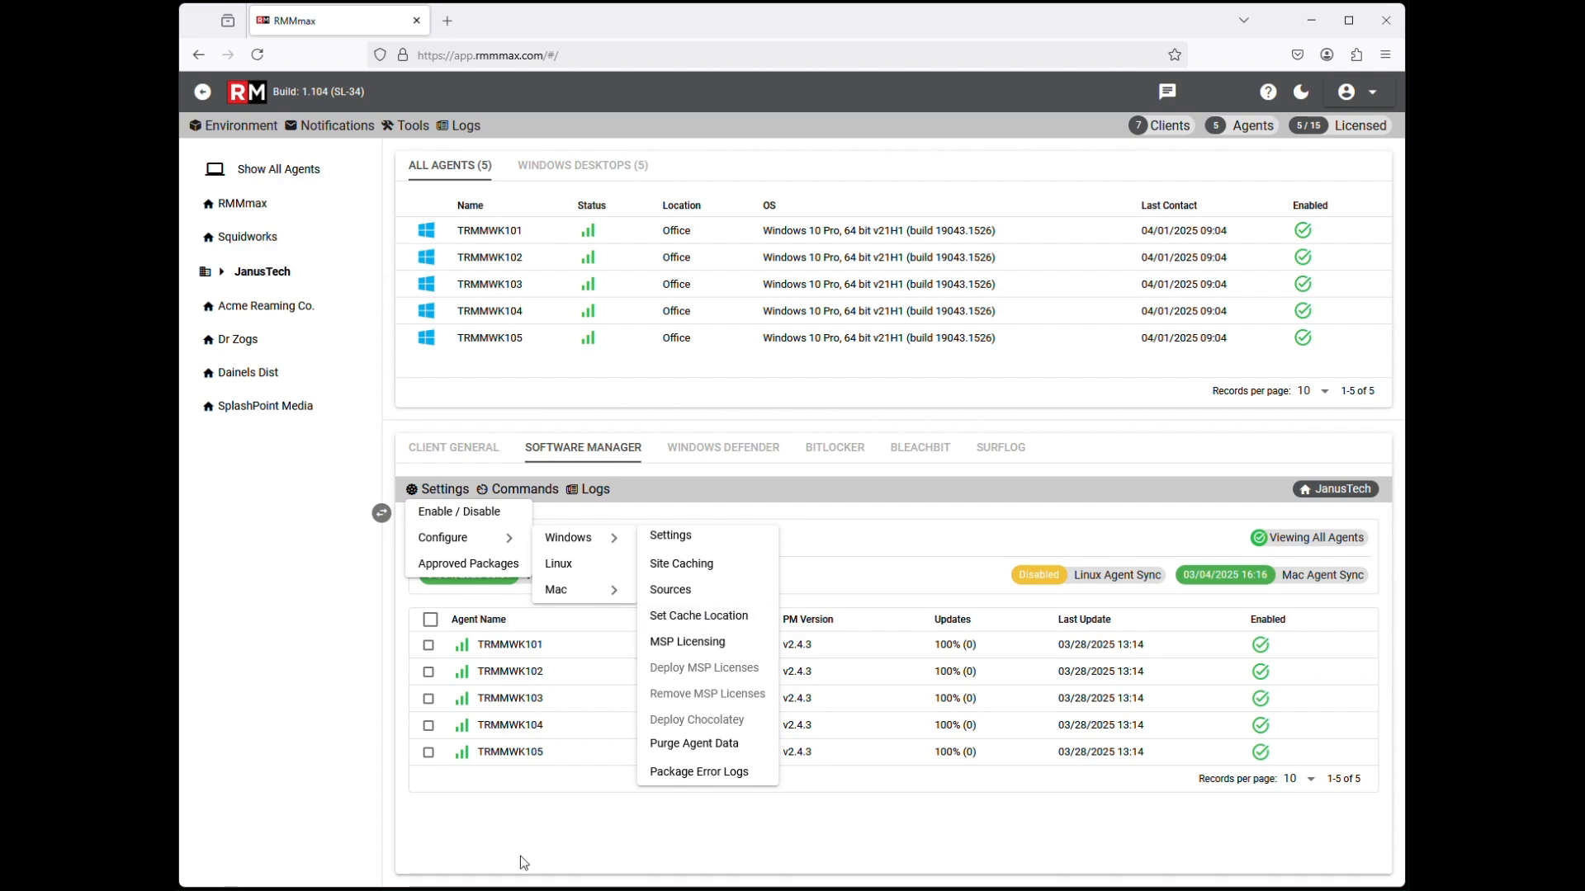
Add putty.install to the client's approved software packages for Windows, leaving Enable unchecked
click(444, 545)
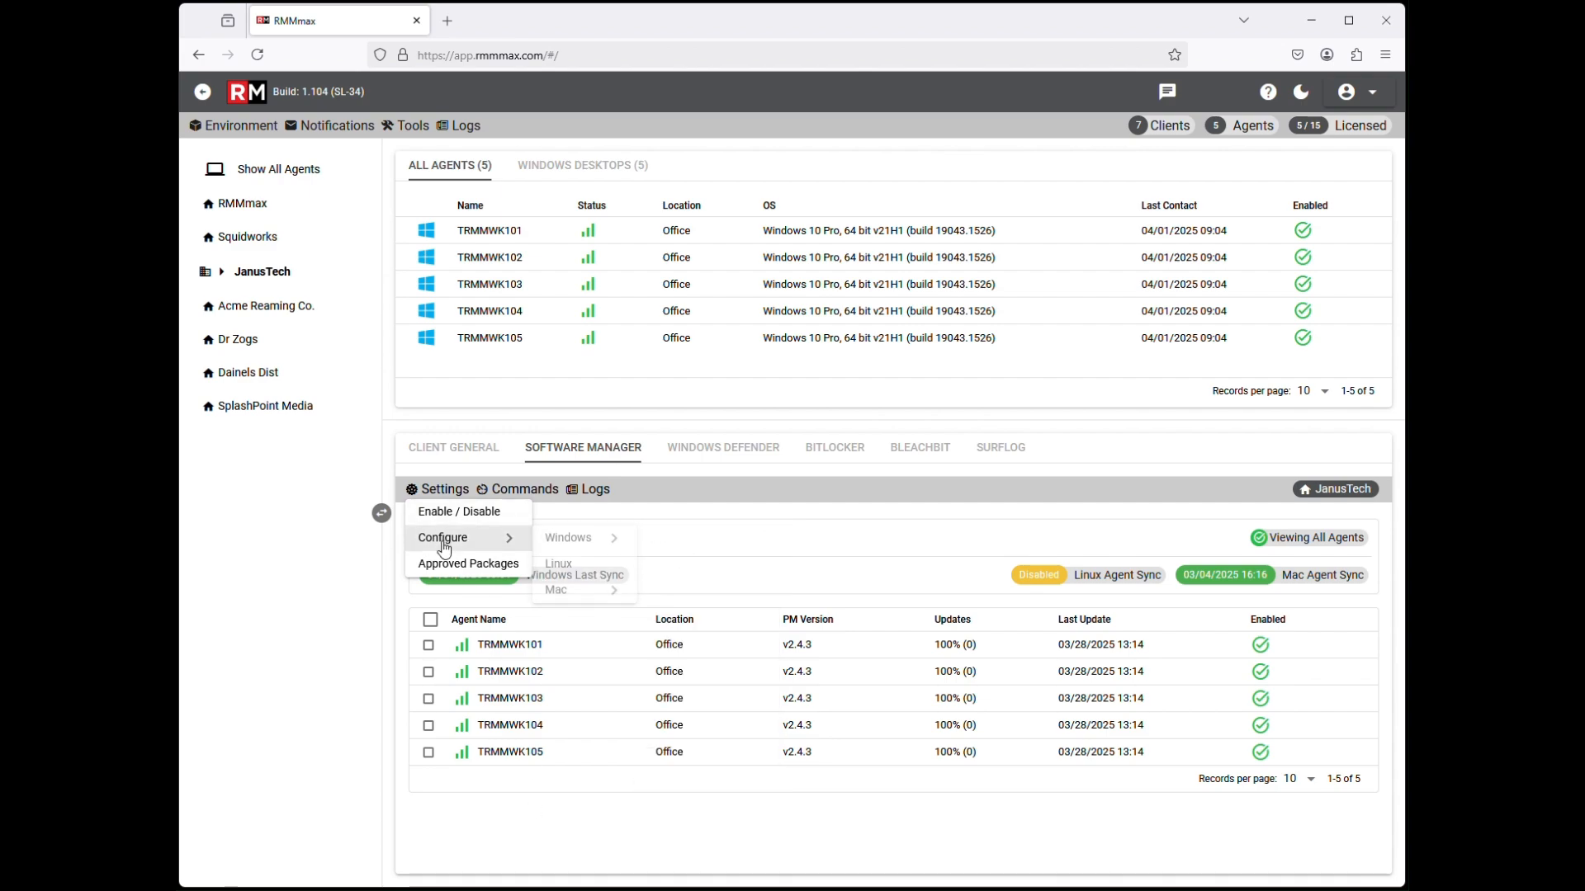
click(444, 566)
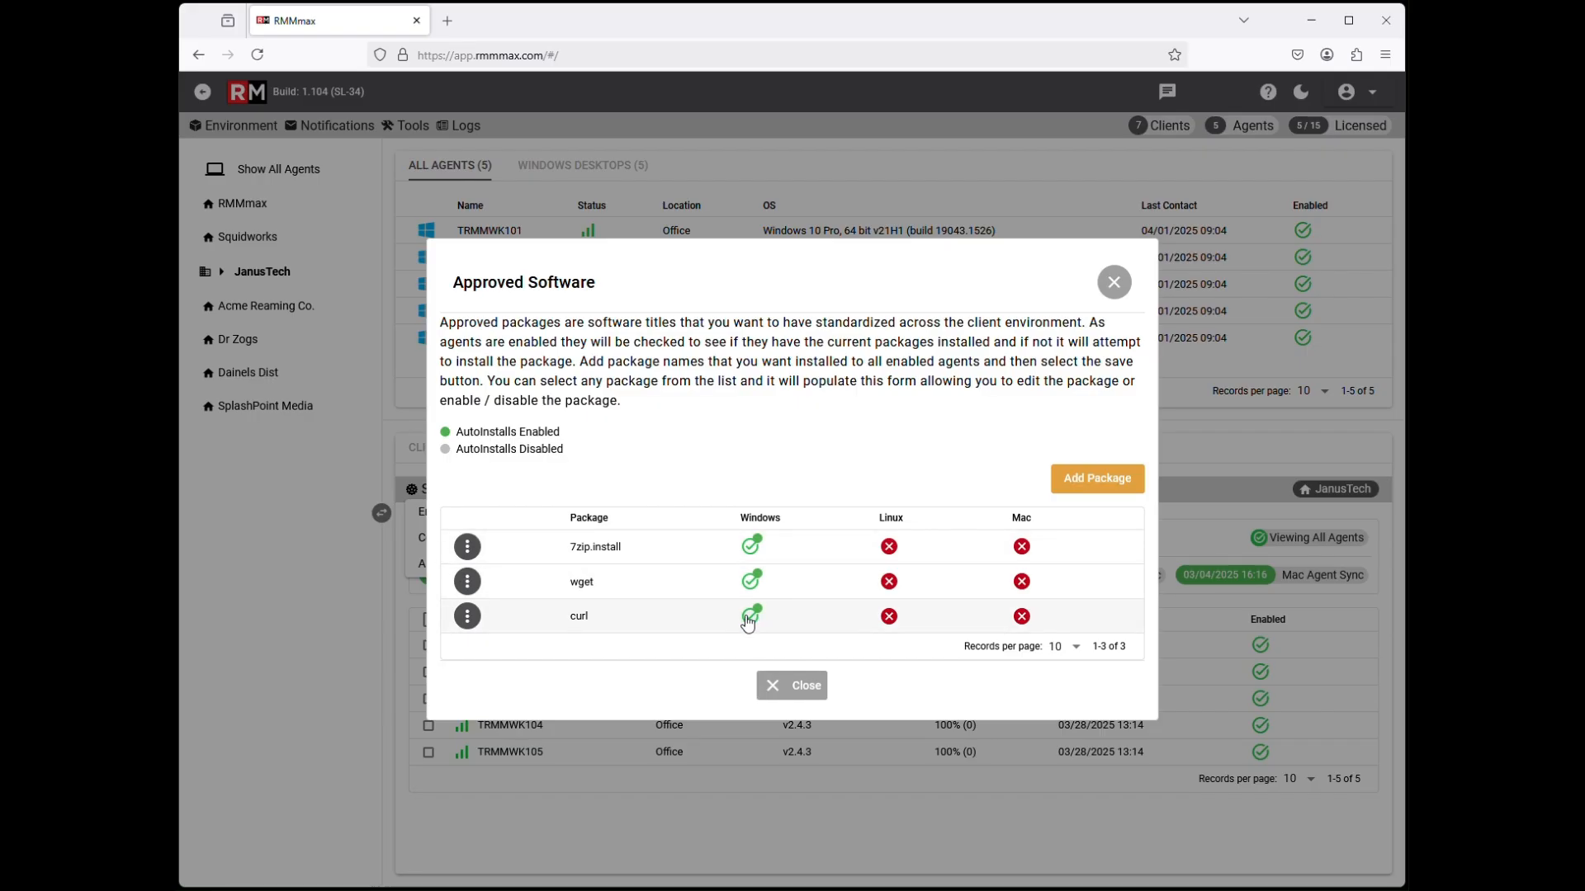
click(1105, 486)
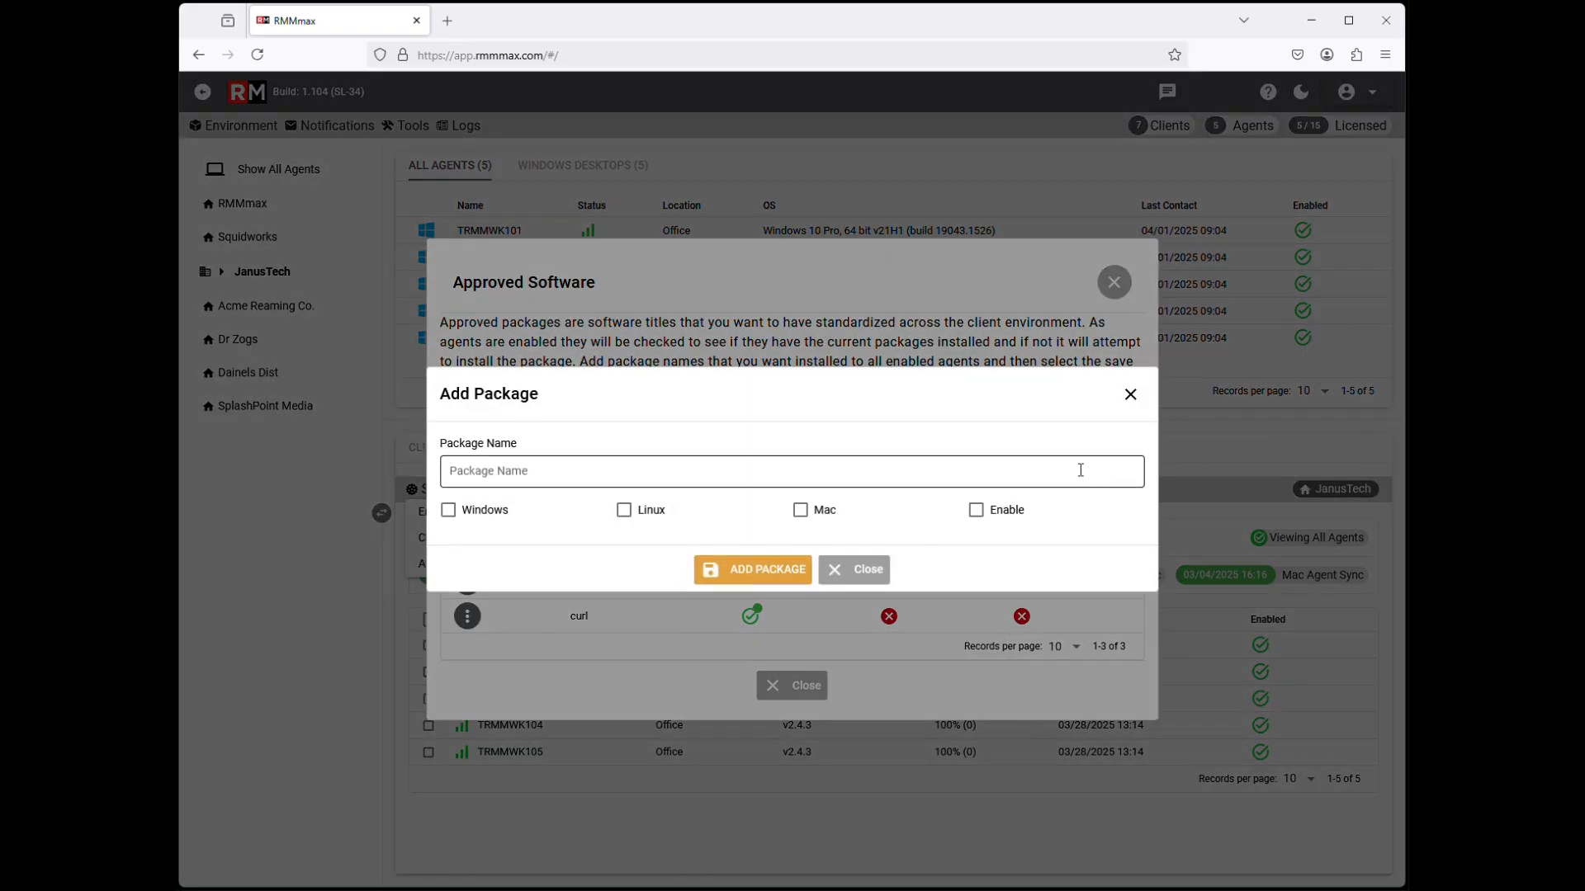
click(543, 476)
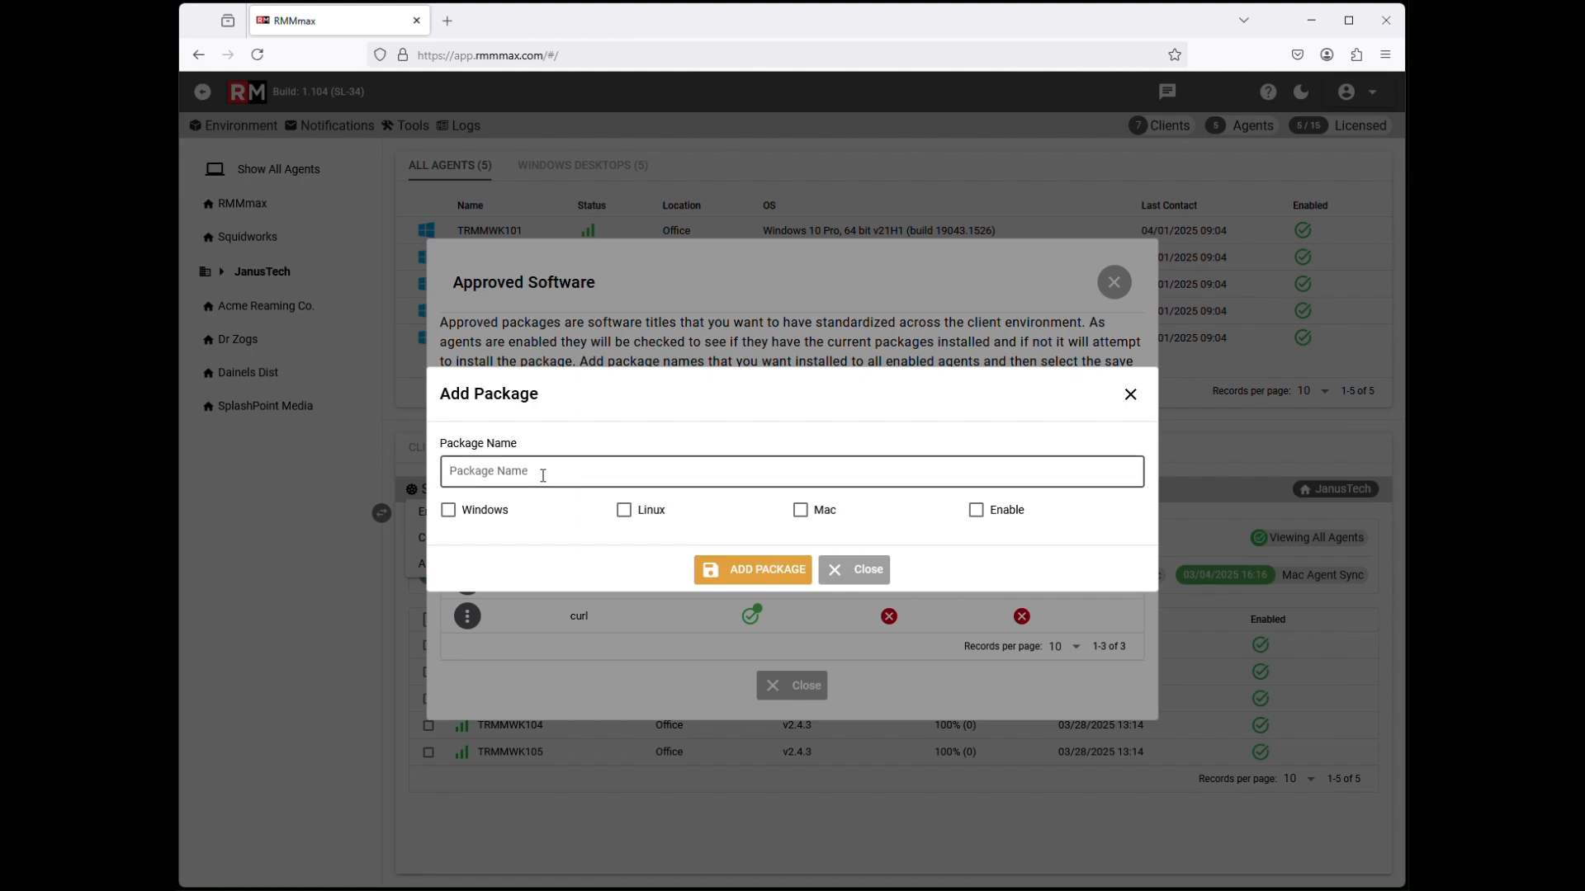
text(putty.install)
click(448, 510)
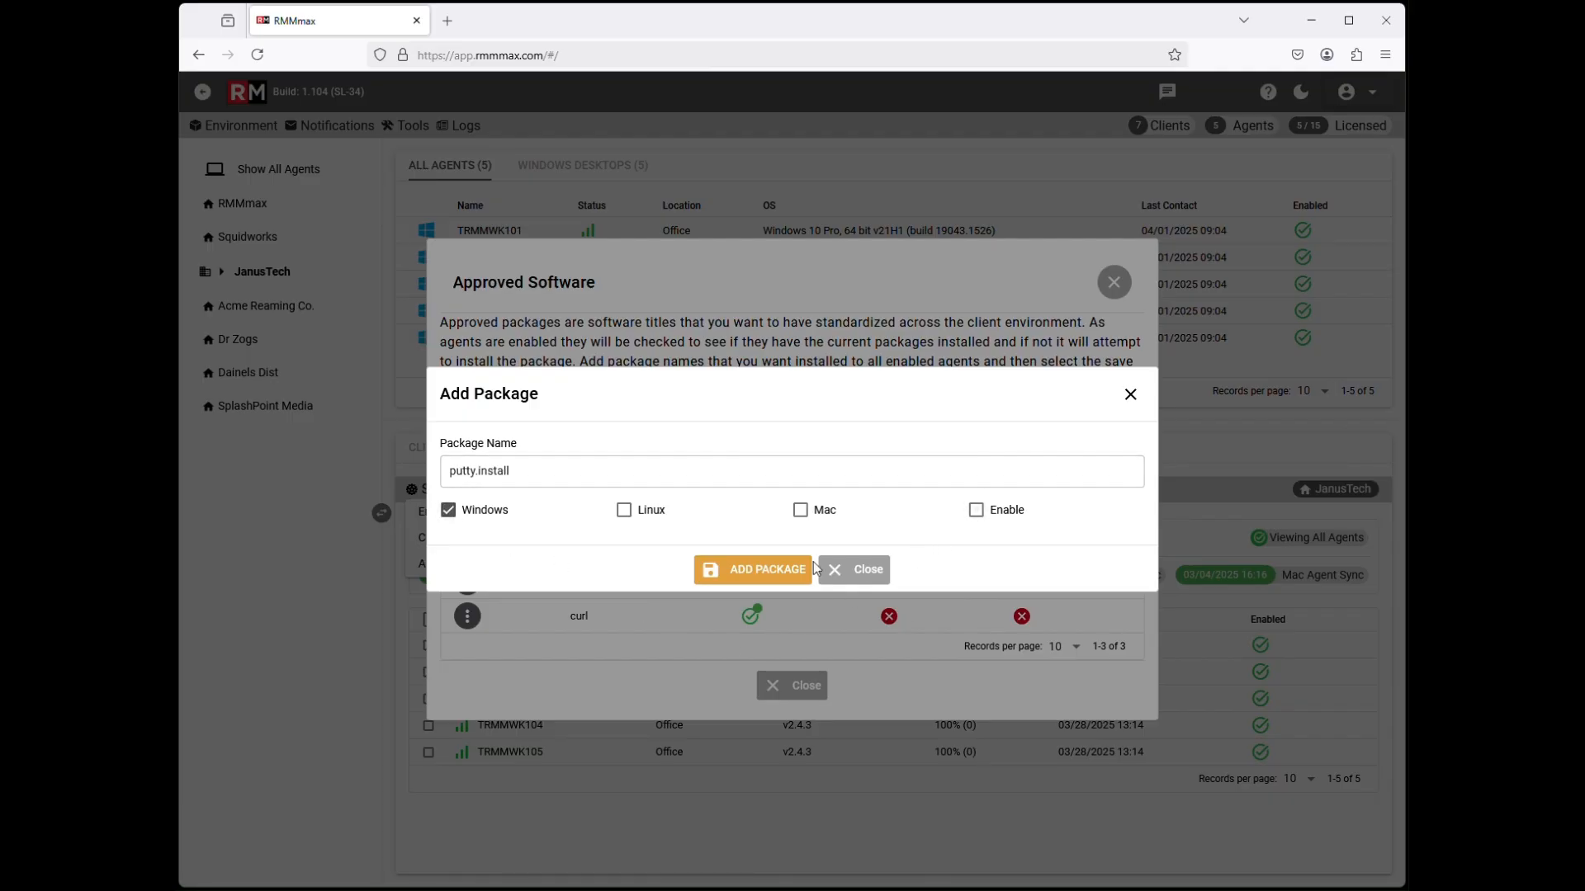
click(751, 576)
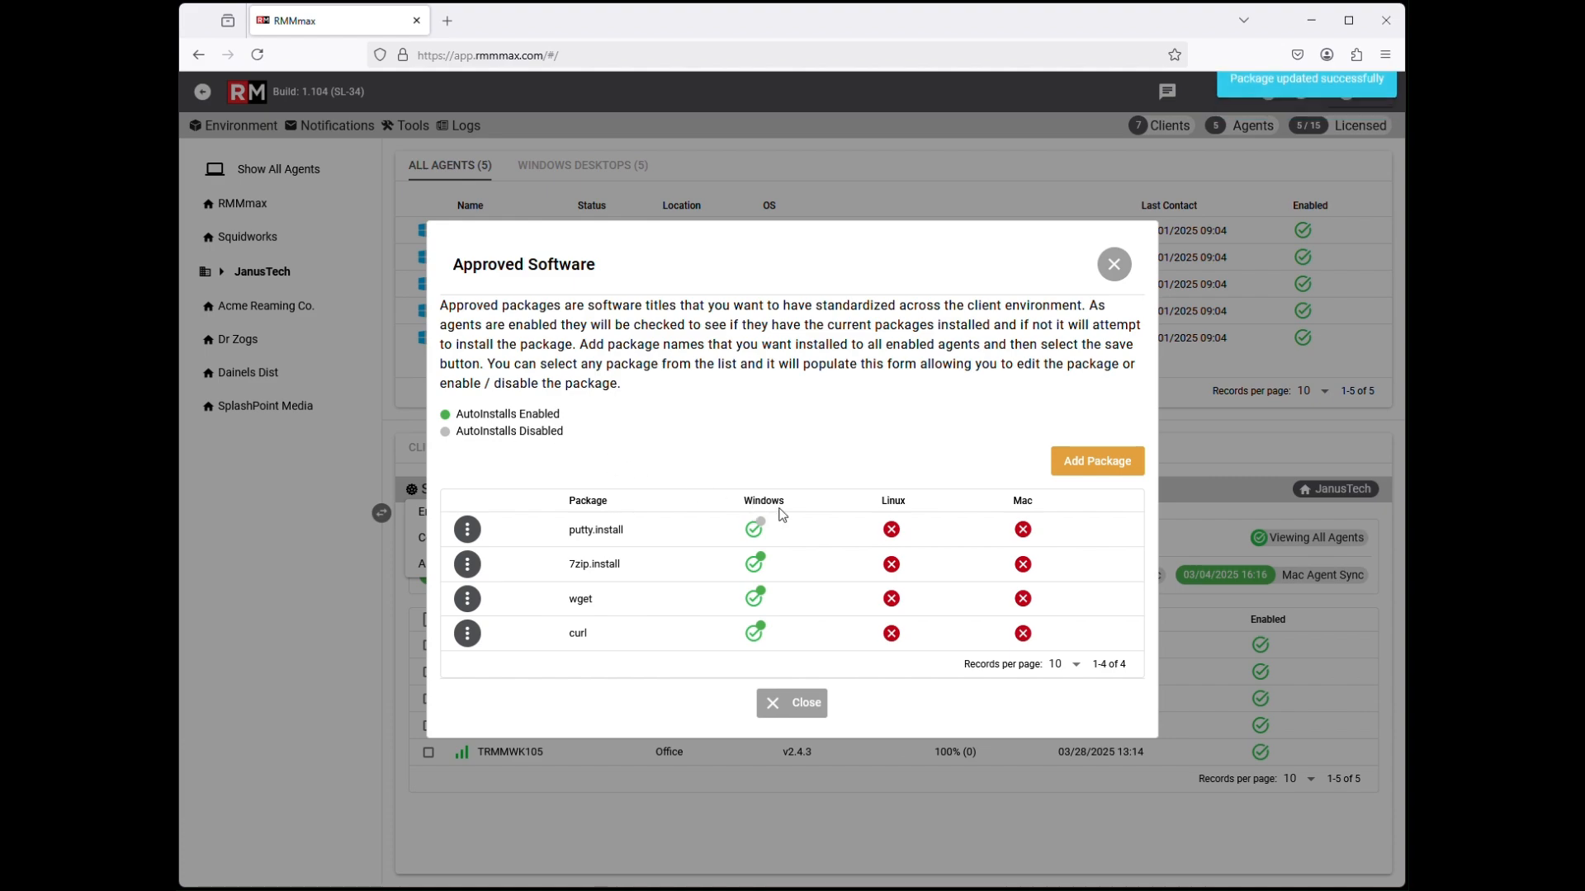
Enable automatic installation of the putty.install package, save the update, and close the approved software list
click(467, 527)
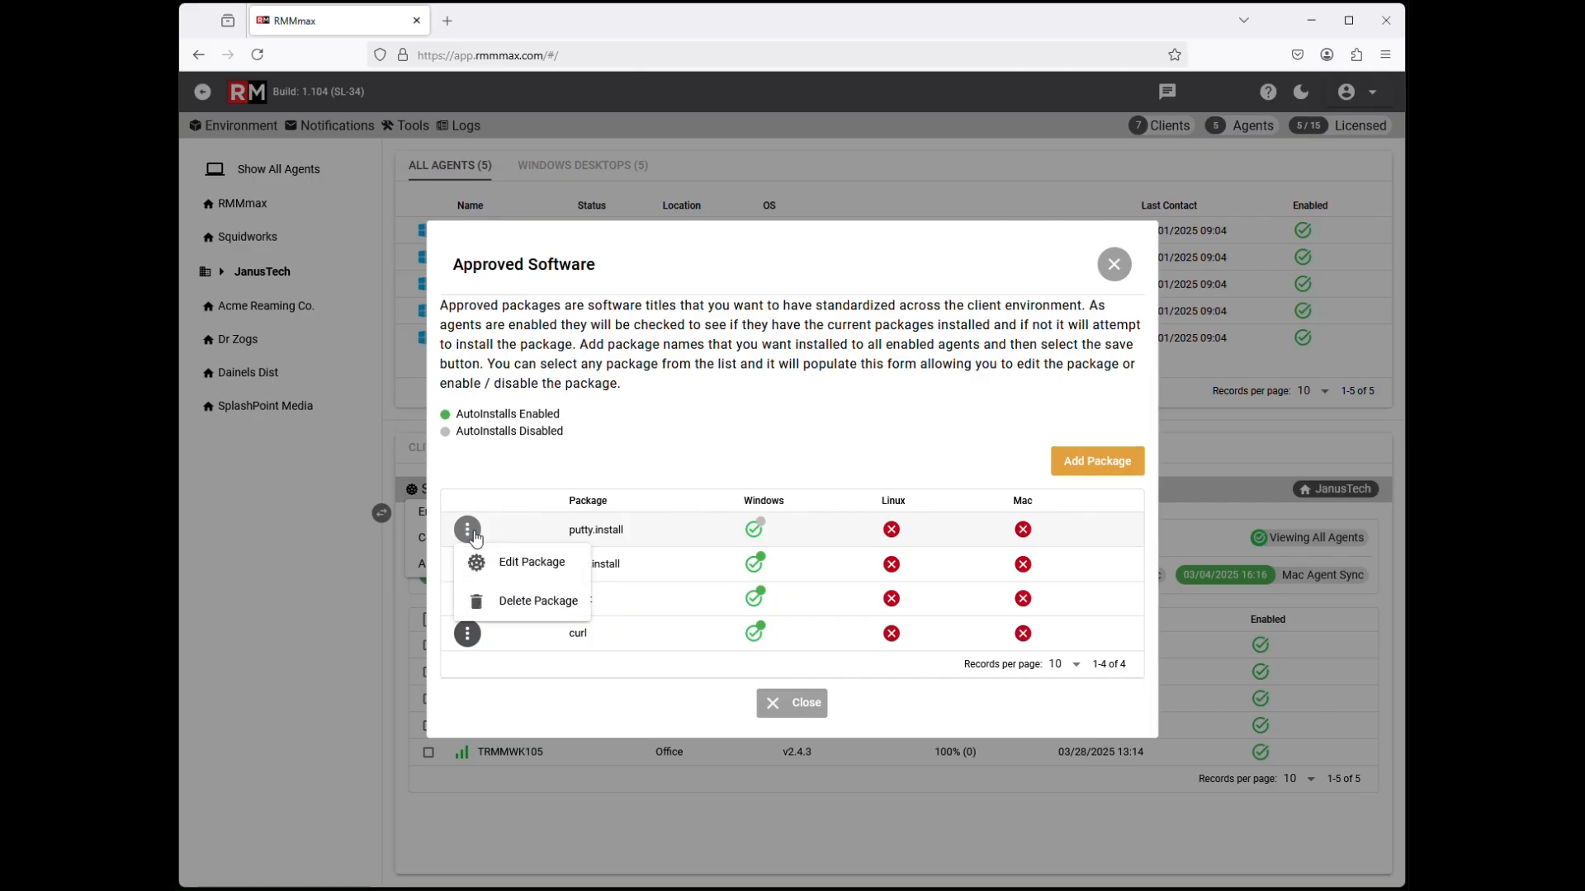
click(525, 561)
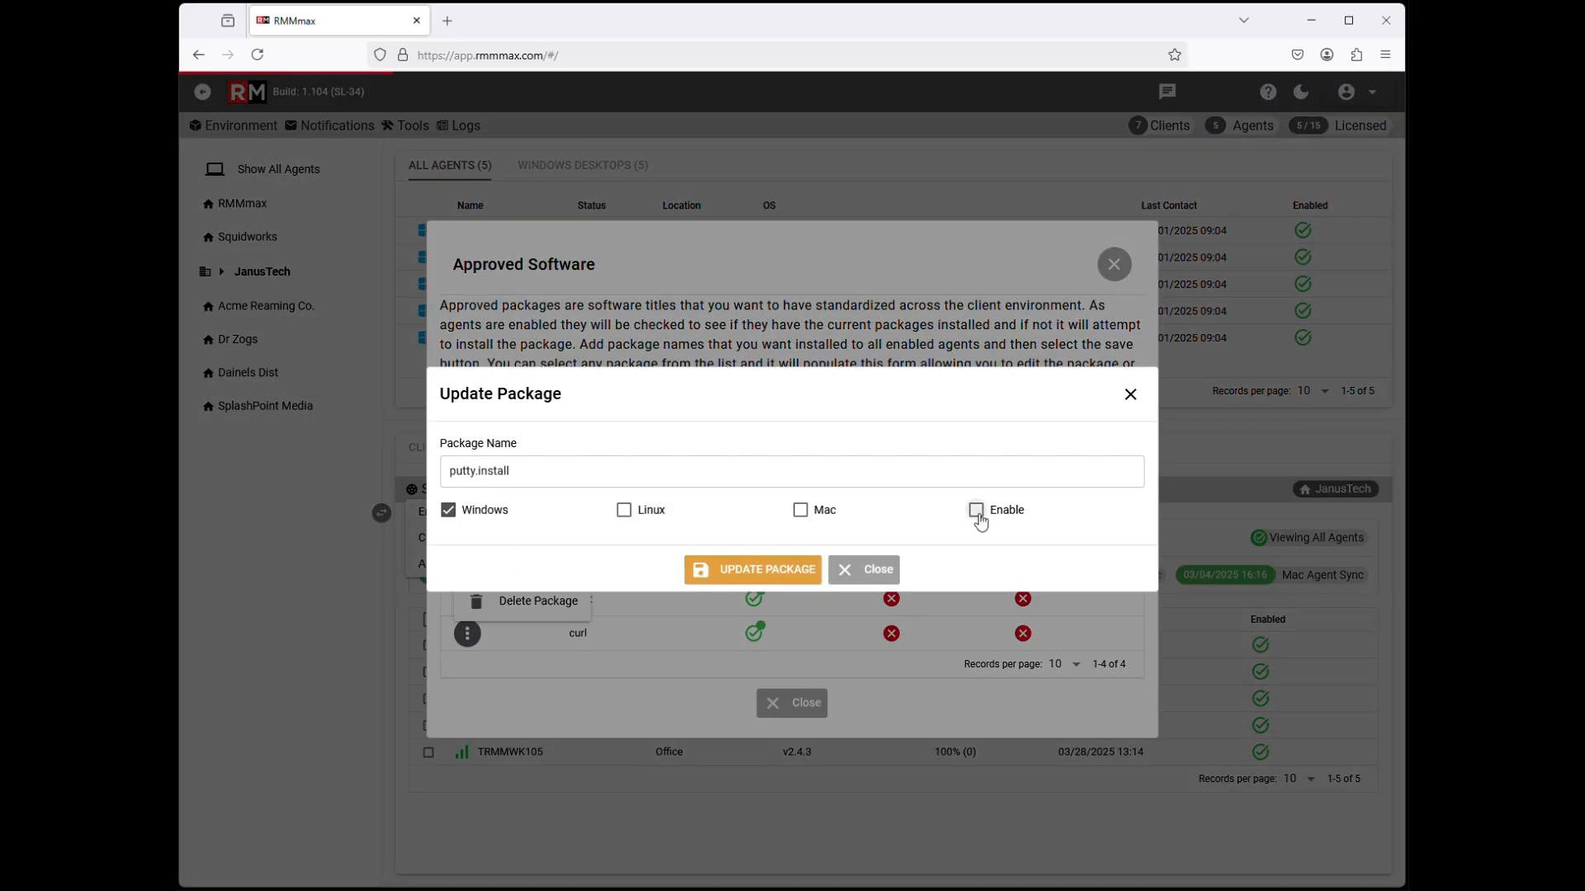
click(977, 511)
click(752, 576)
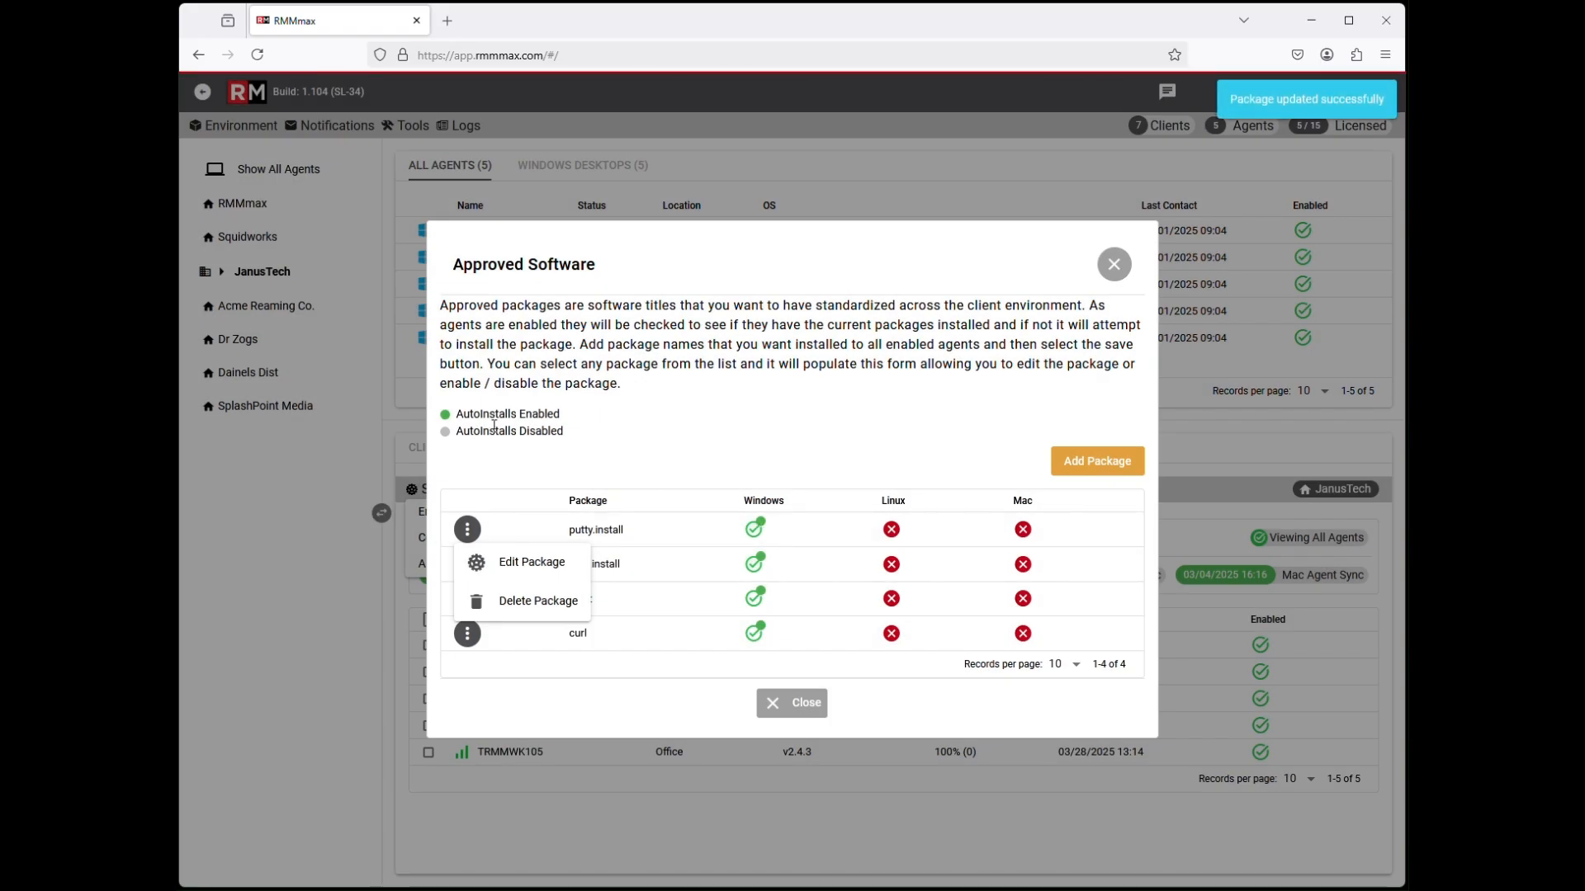
click(804, 703)
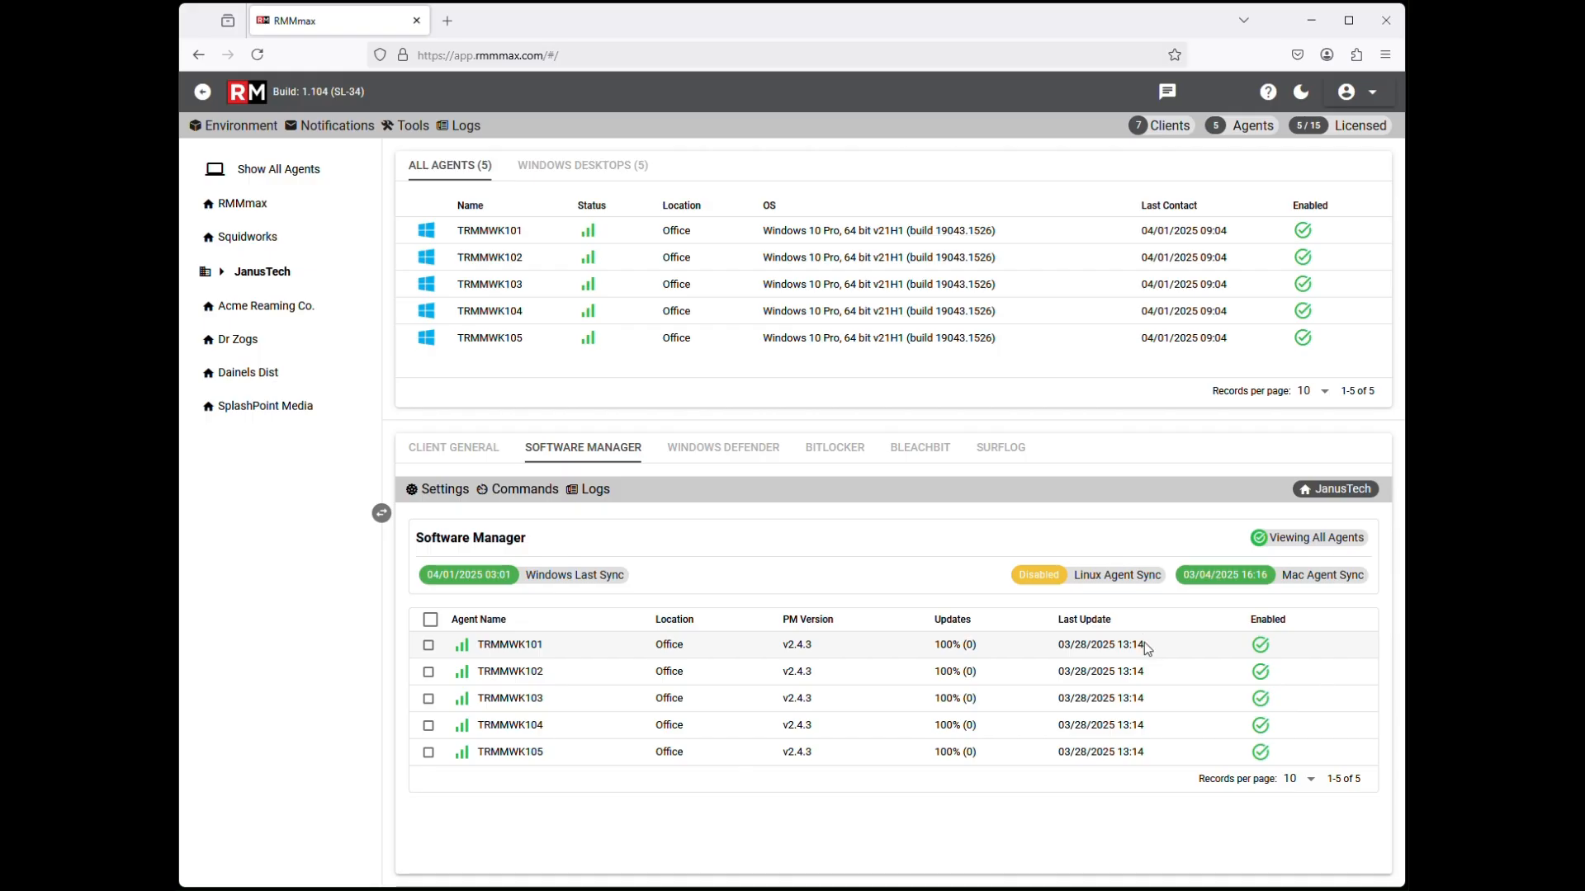
Review agent TRMMWK101's package installation form and its Chocolatey repository sources, closing each one without changes
click(509, 645)
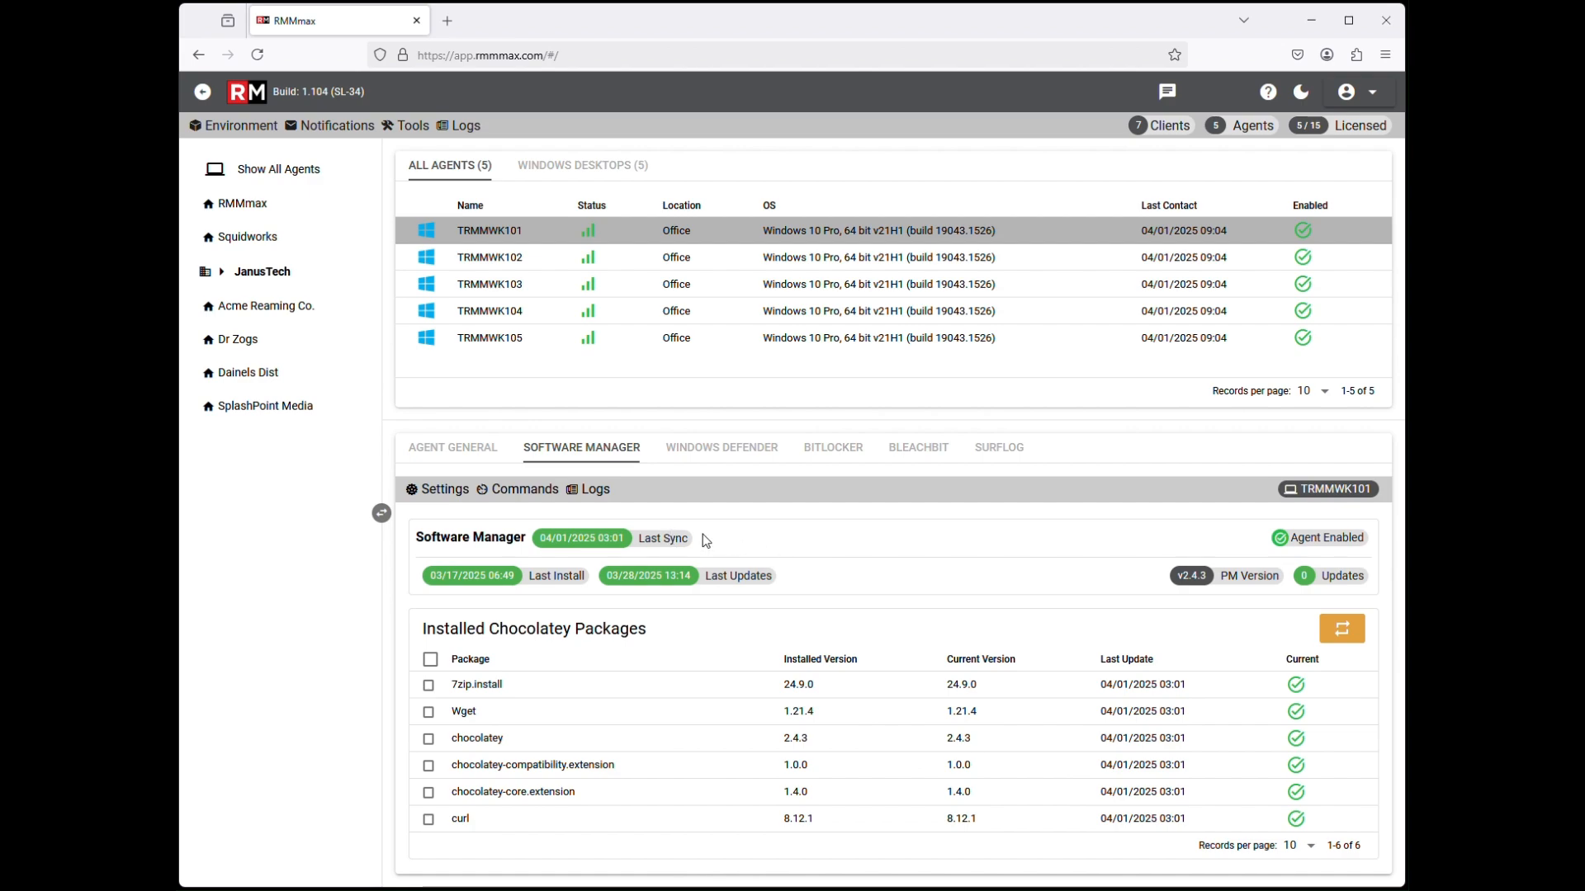
click(452, 491)
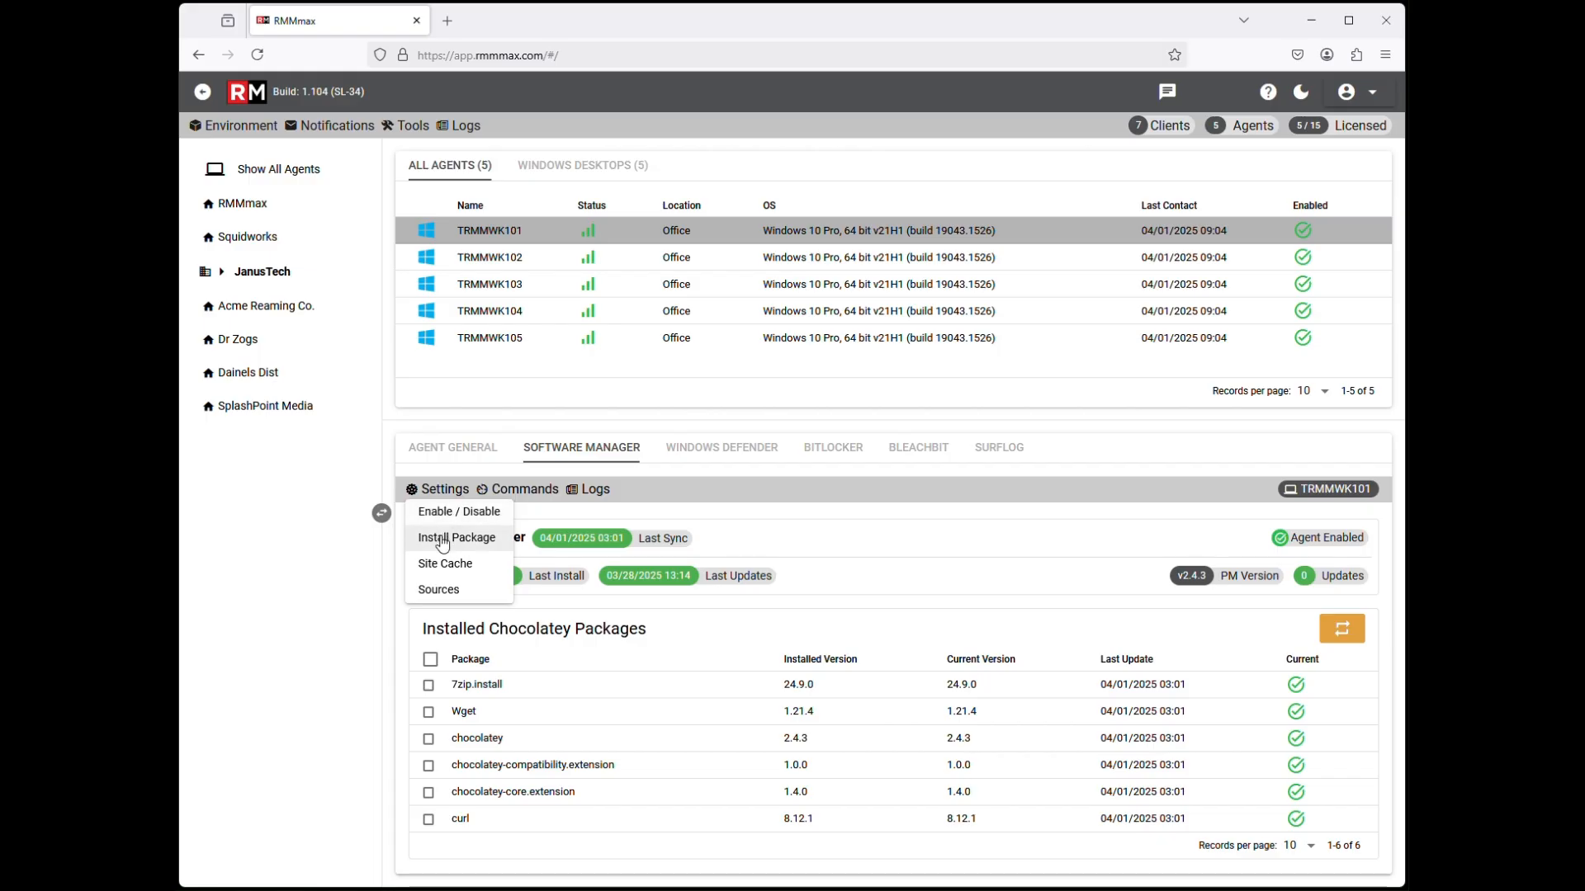
click(443, 540)
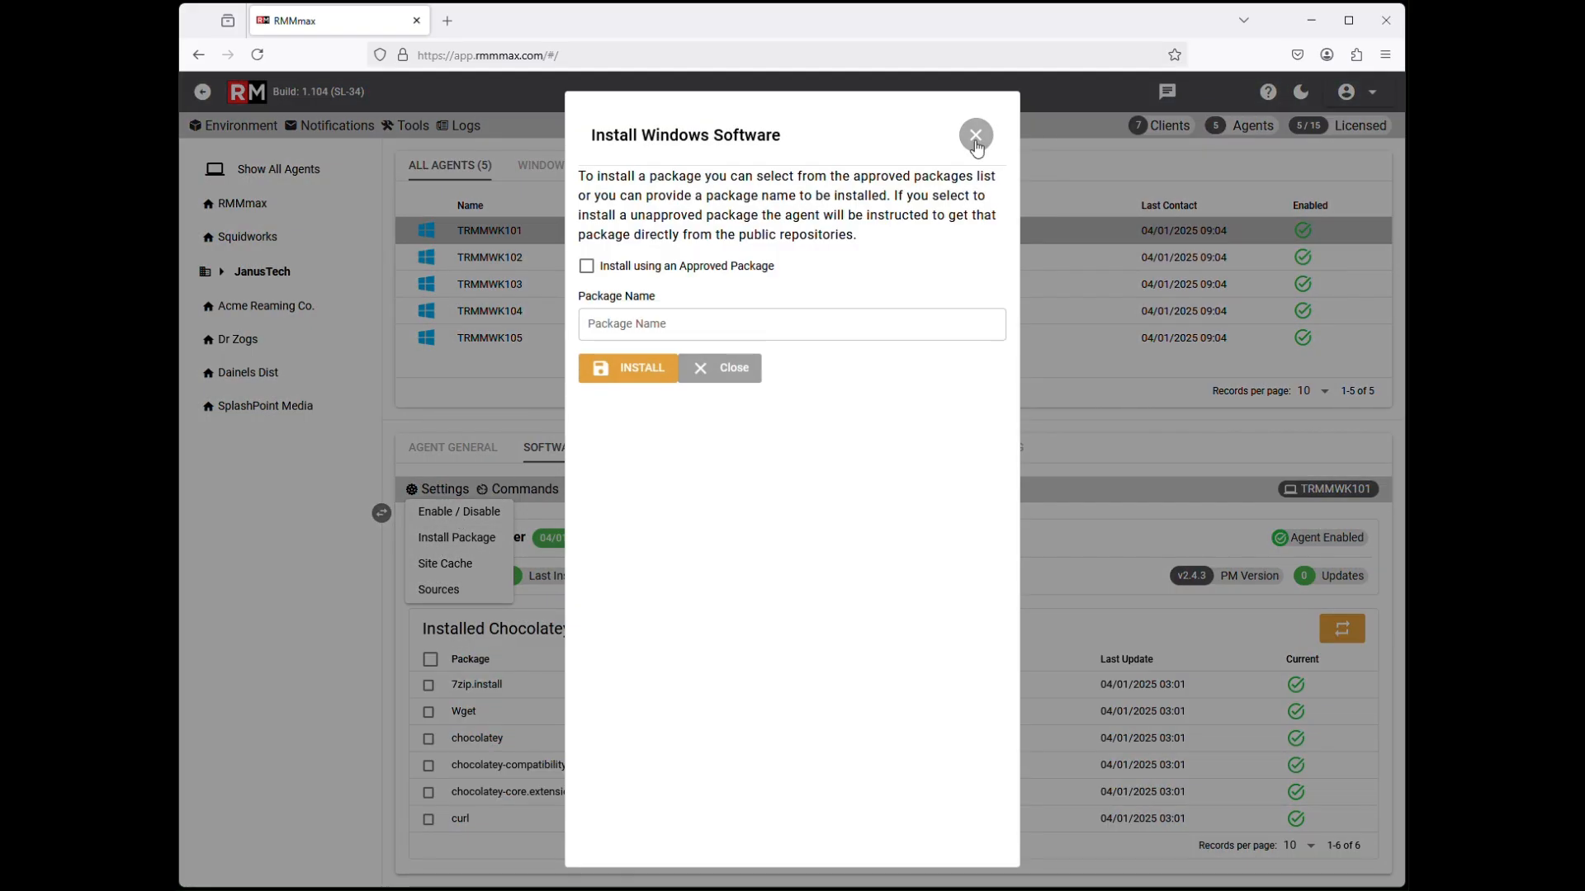
key(Escape)
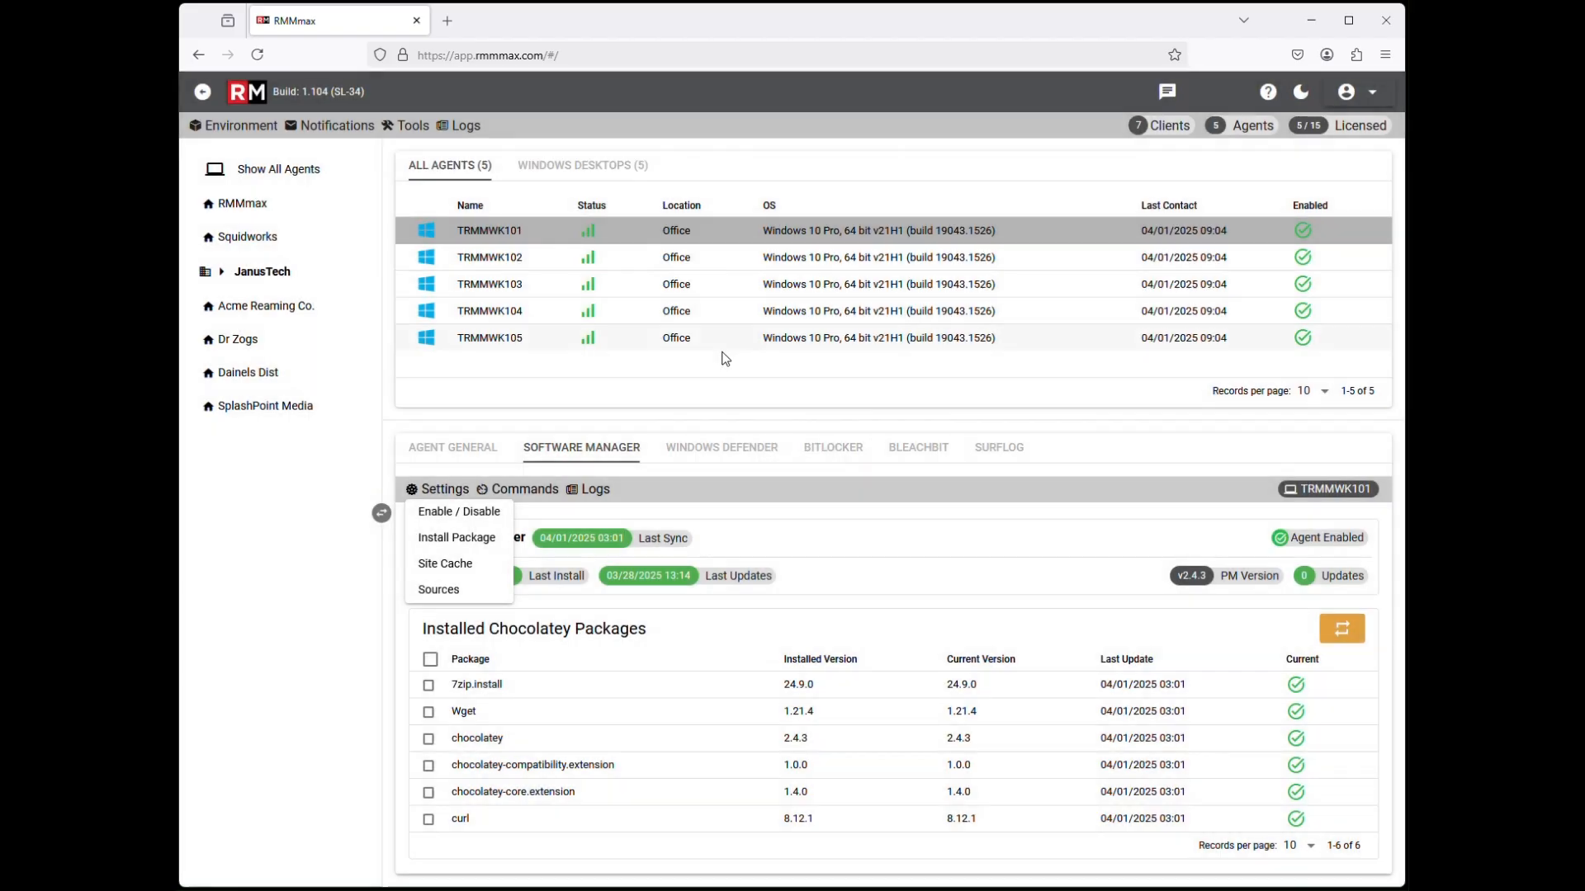
click(439, 590)
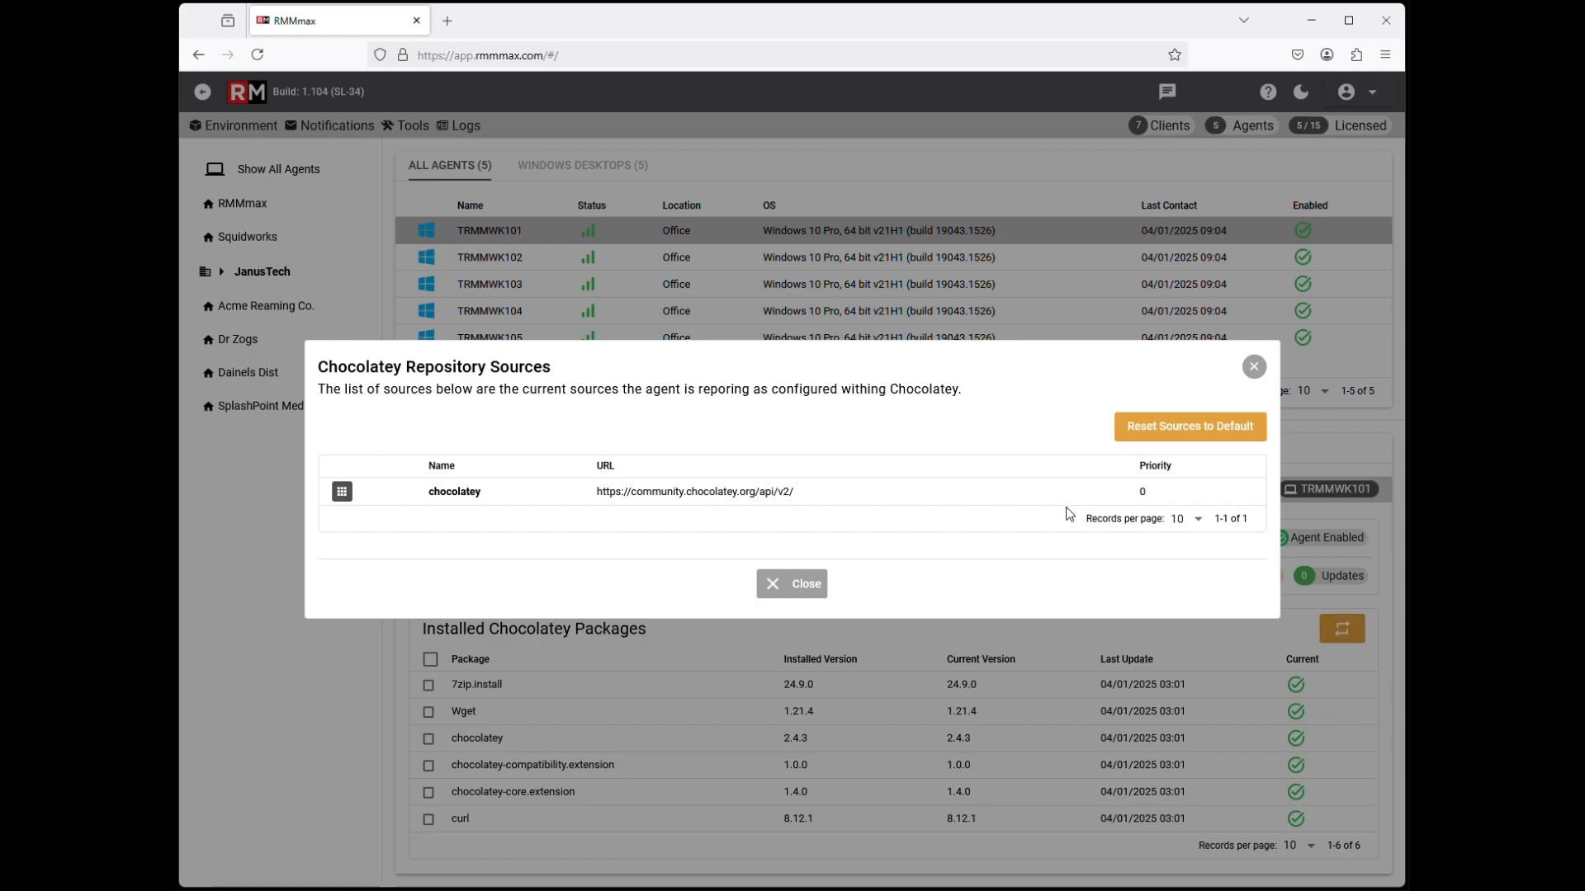
click(1254, 368)
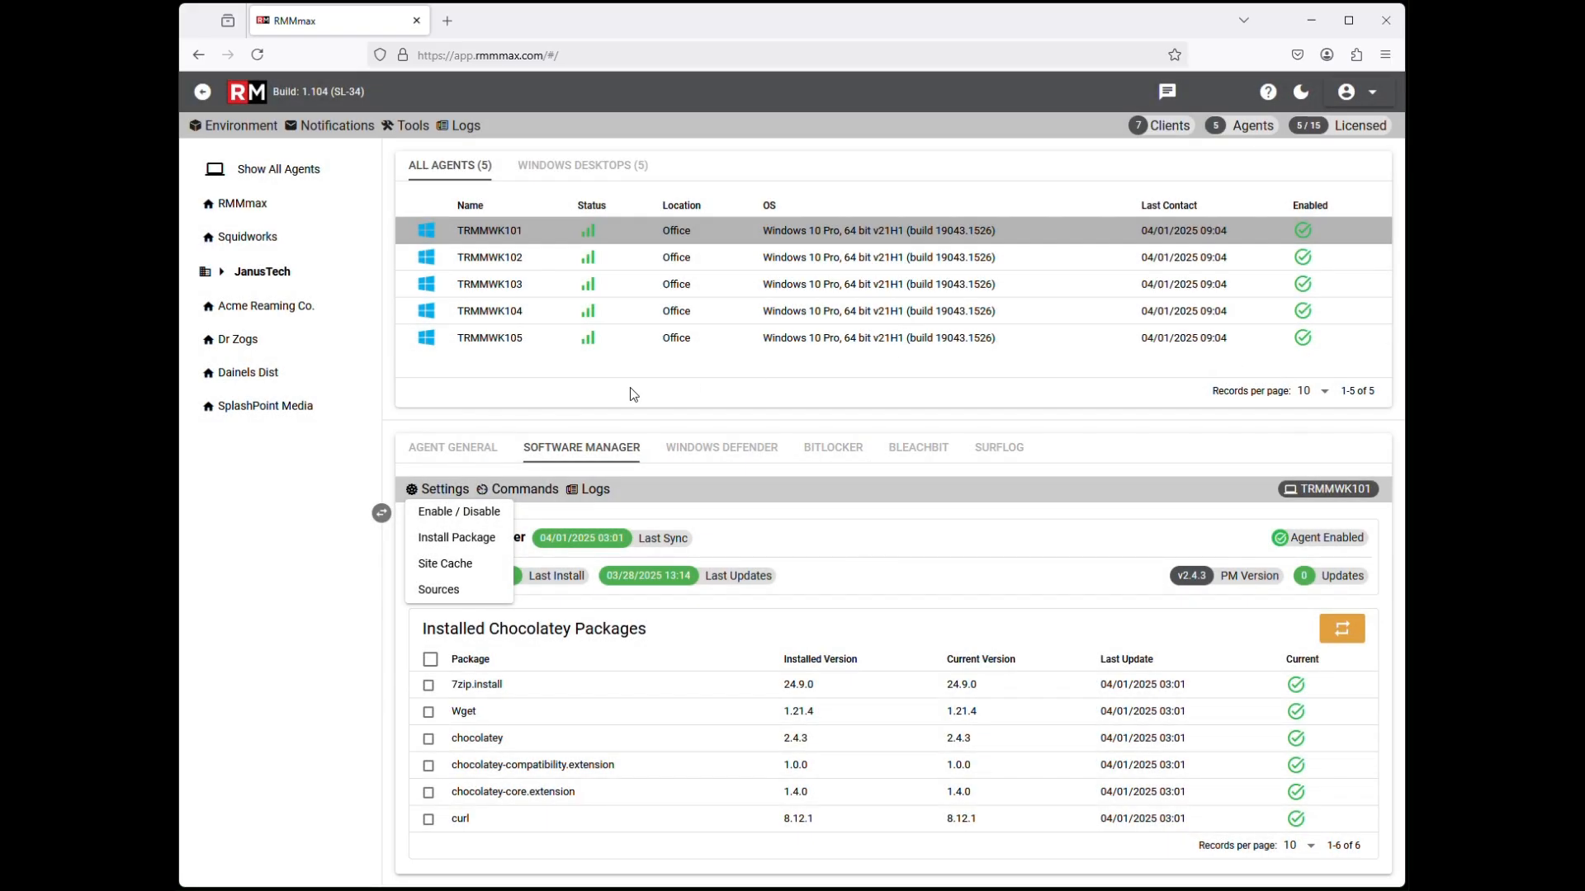
Examine the Software Manager logs of agent TRMMWK101 with 100 records per page, and close them
mouse_move(533, 499)
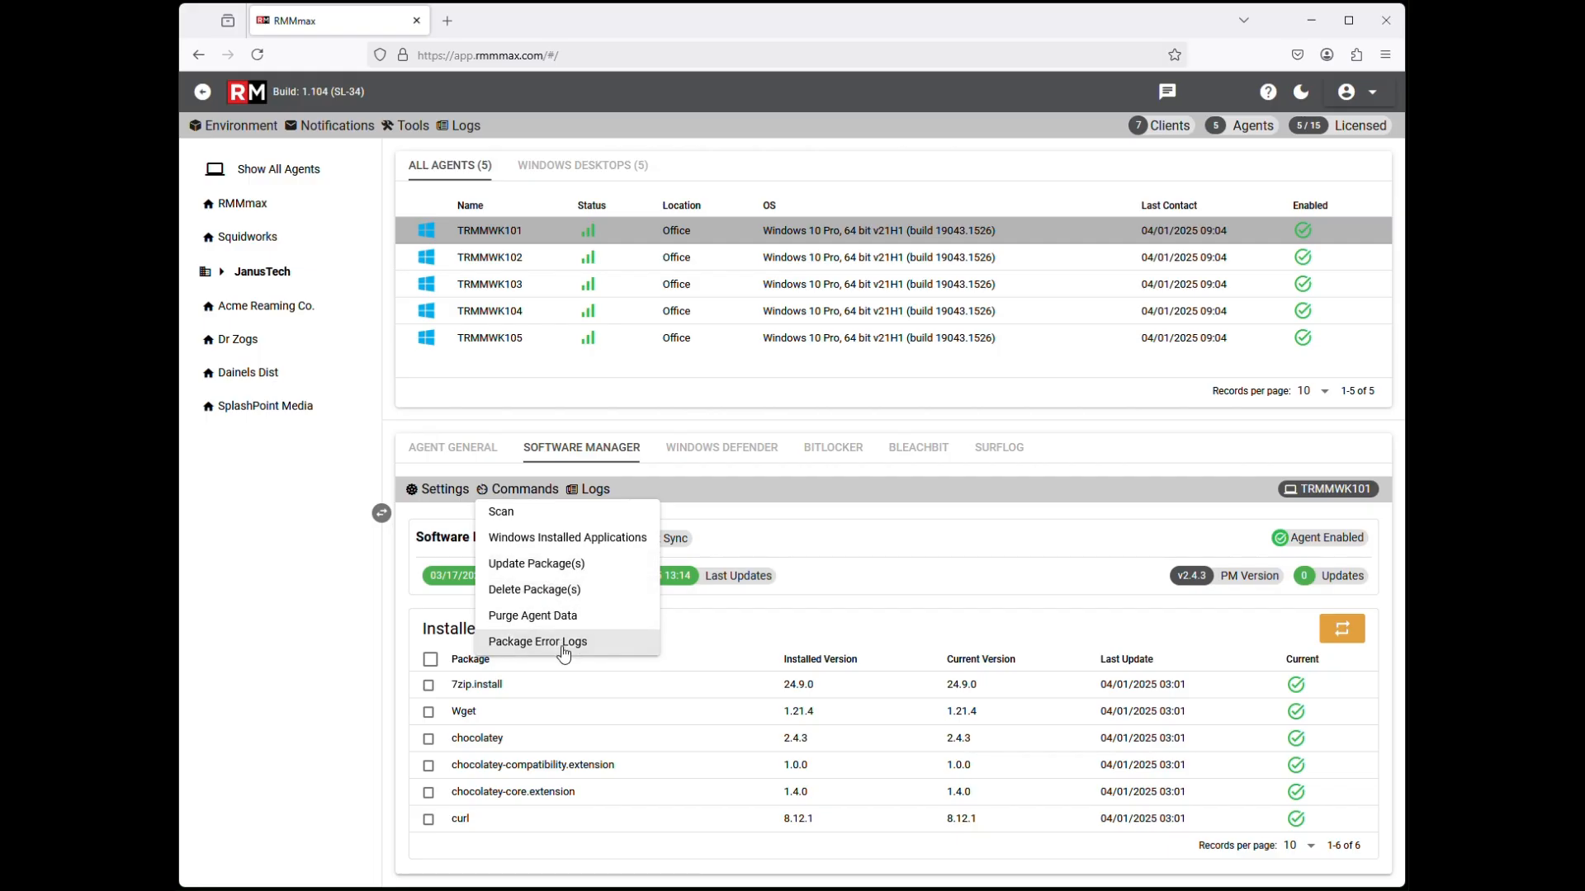
click(594, 490)
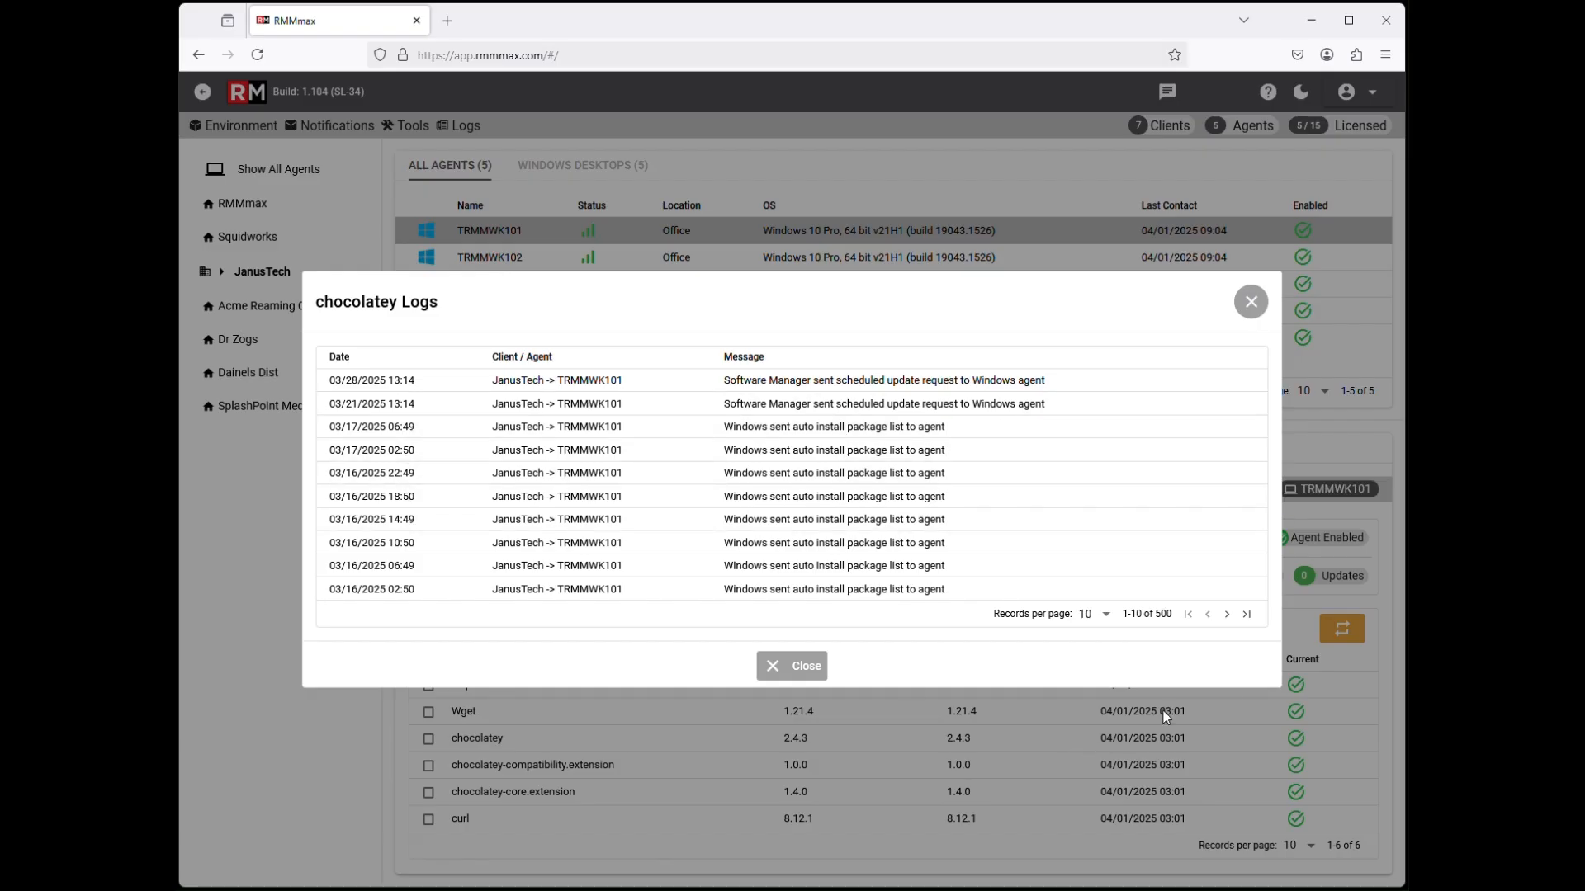
click(1106, 615)
click(1098, 641)
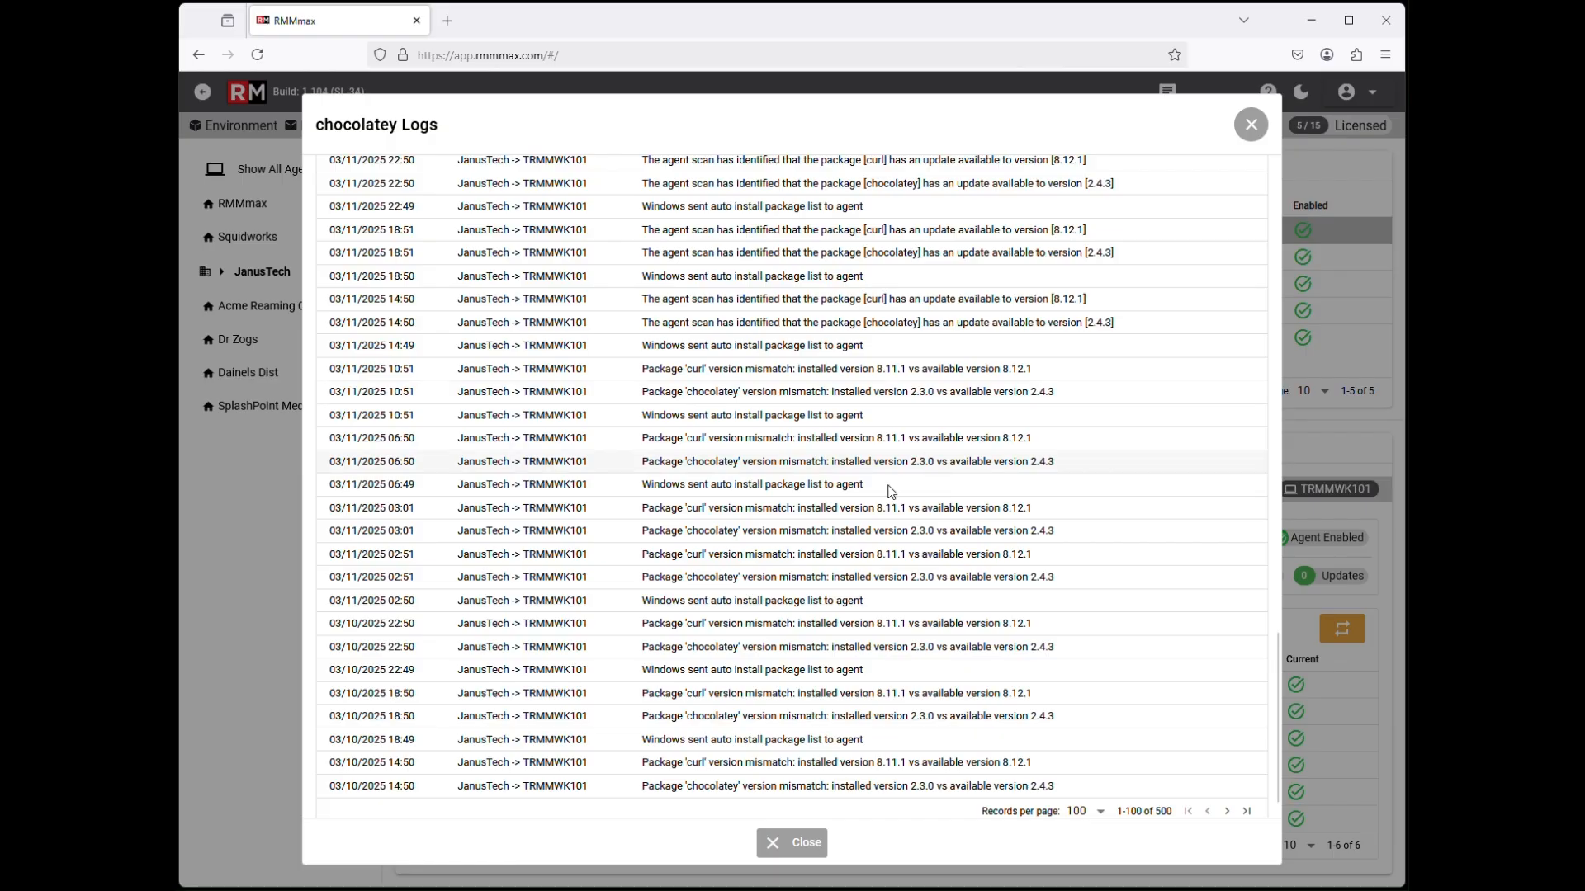
click(815, 842)
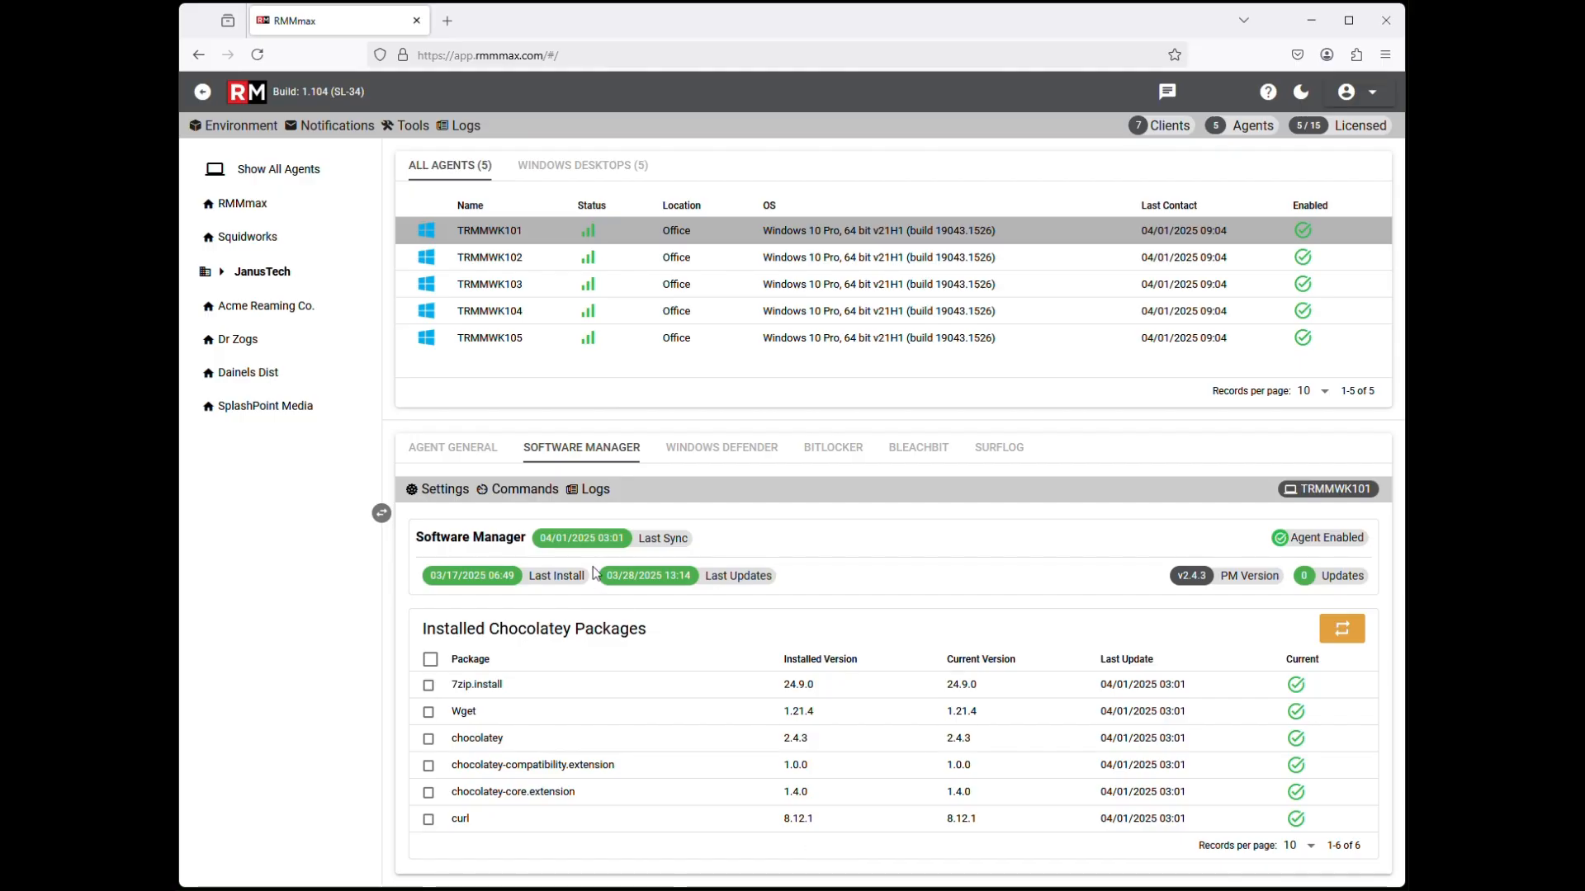
Examine several pages of JanusTech's client-wide Software Manager logs at 100 records per page, and close them
click(249, 270)
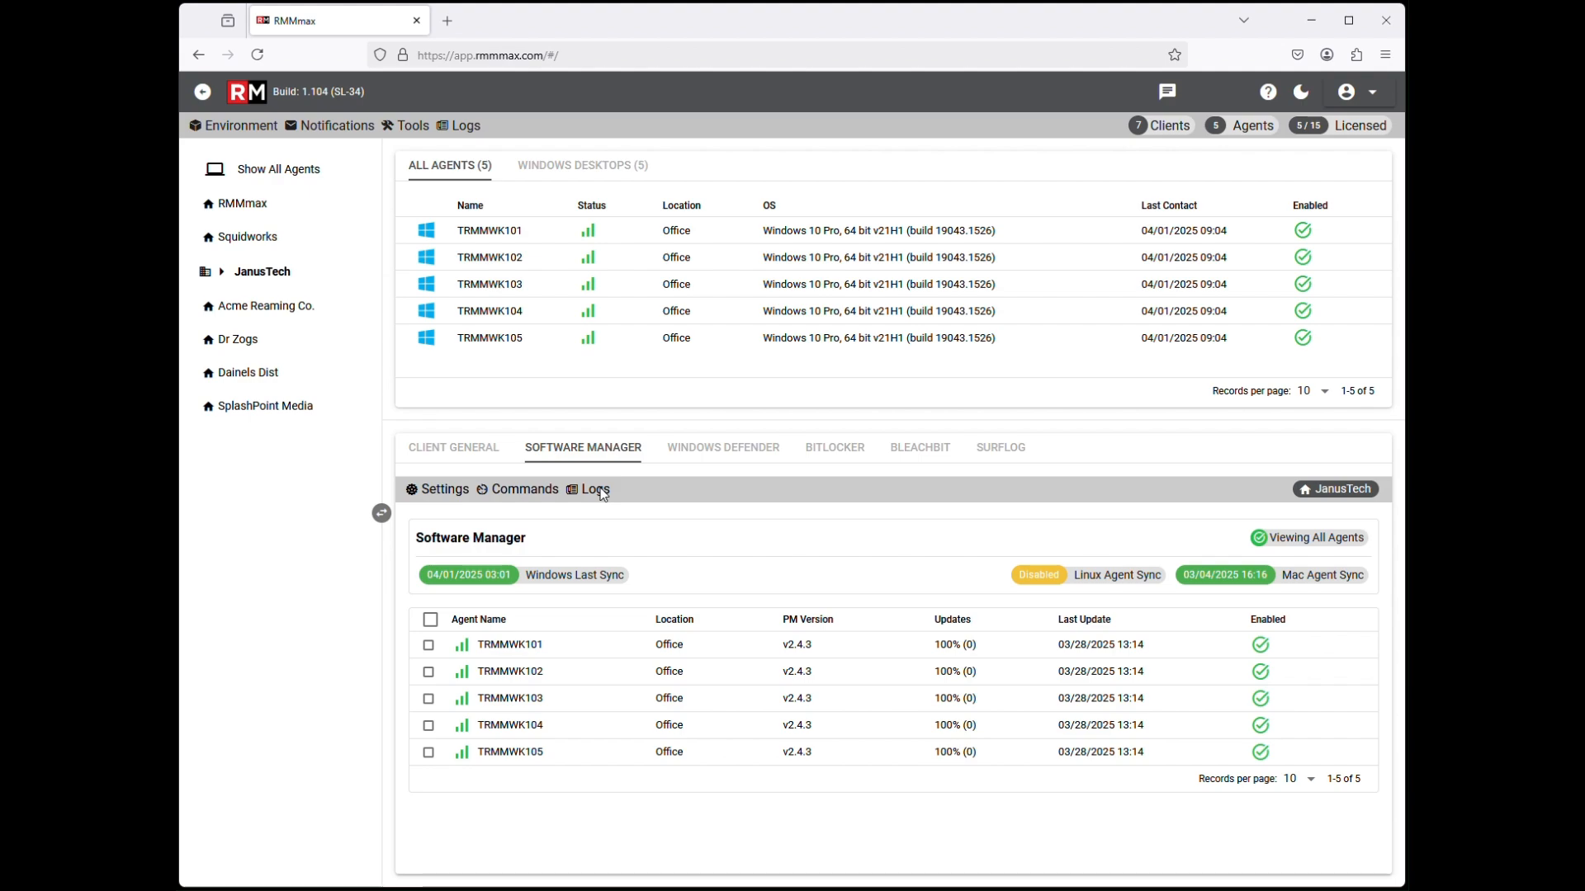
click(595, 491)
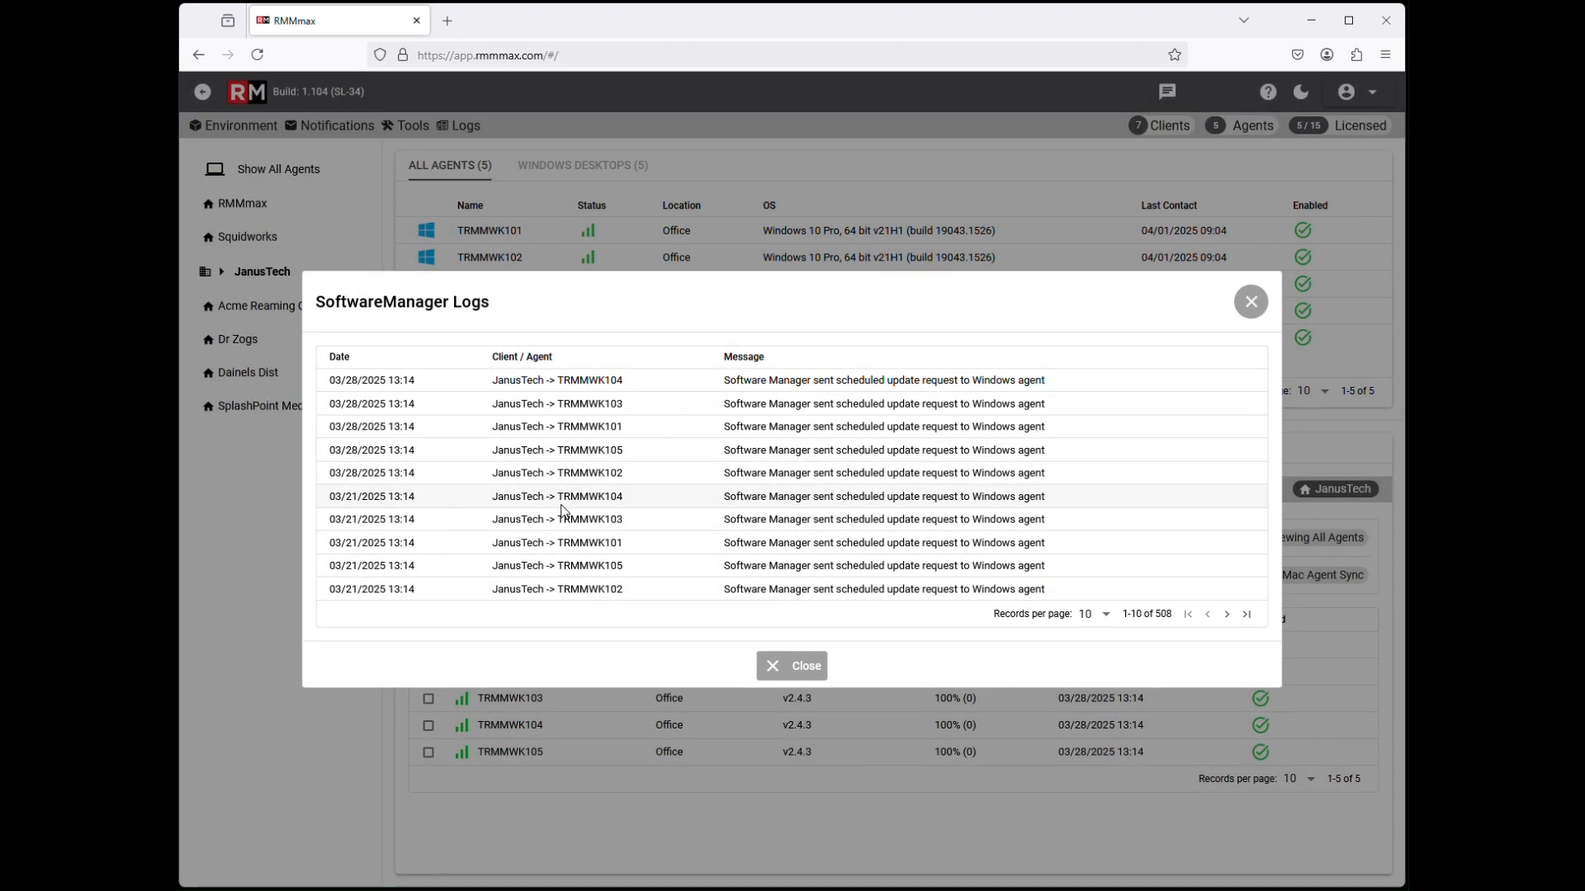
click(1106, 615)
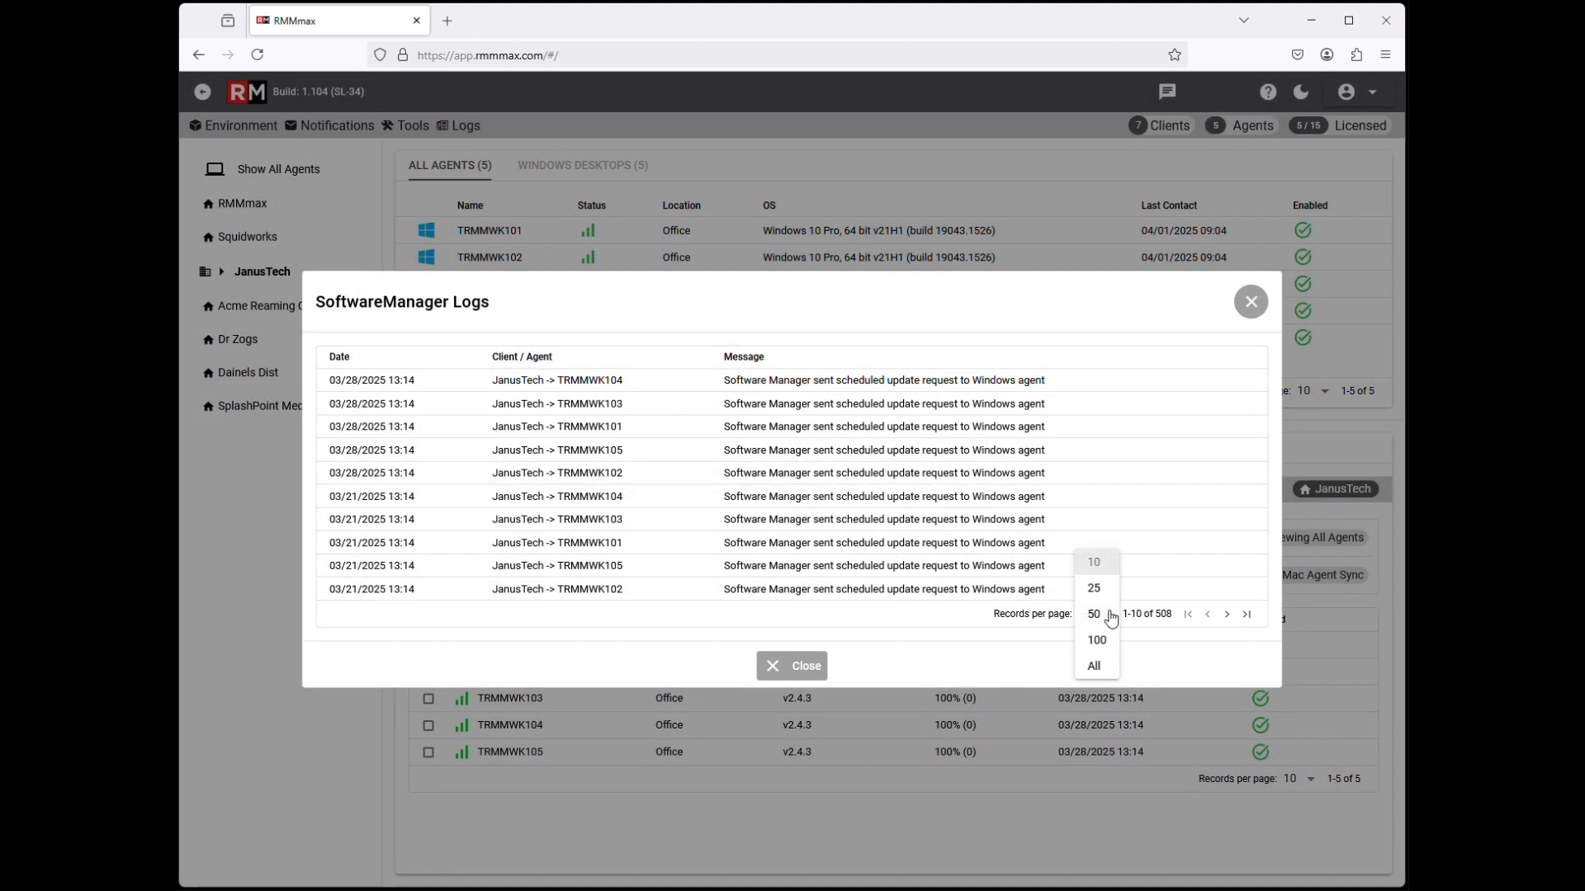
click(1099, 641)
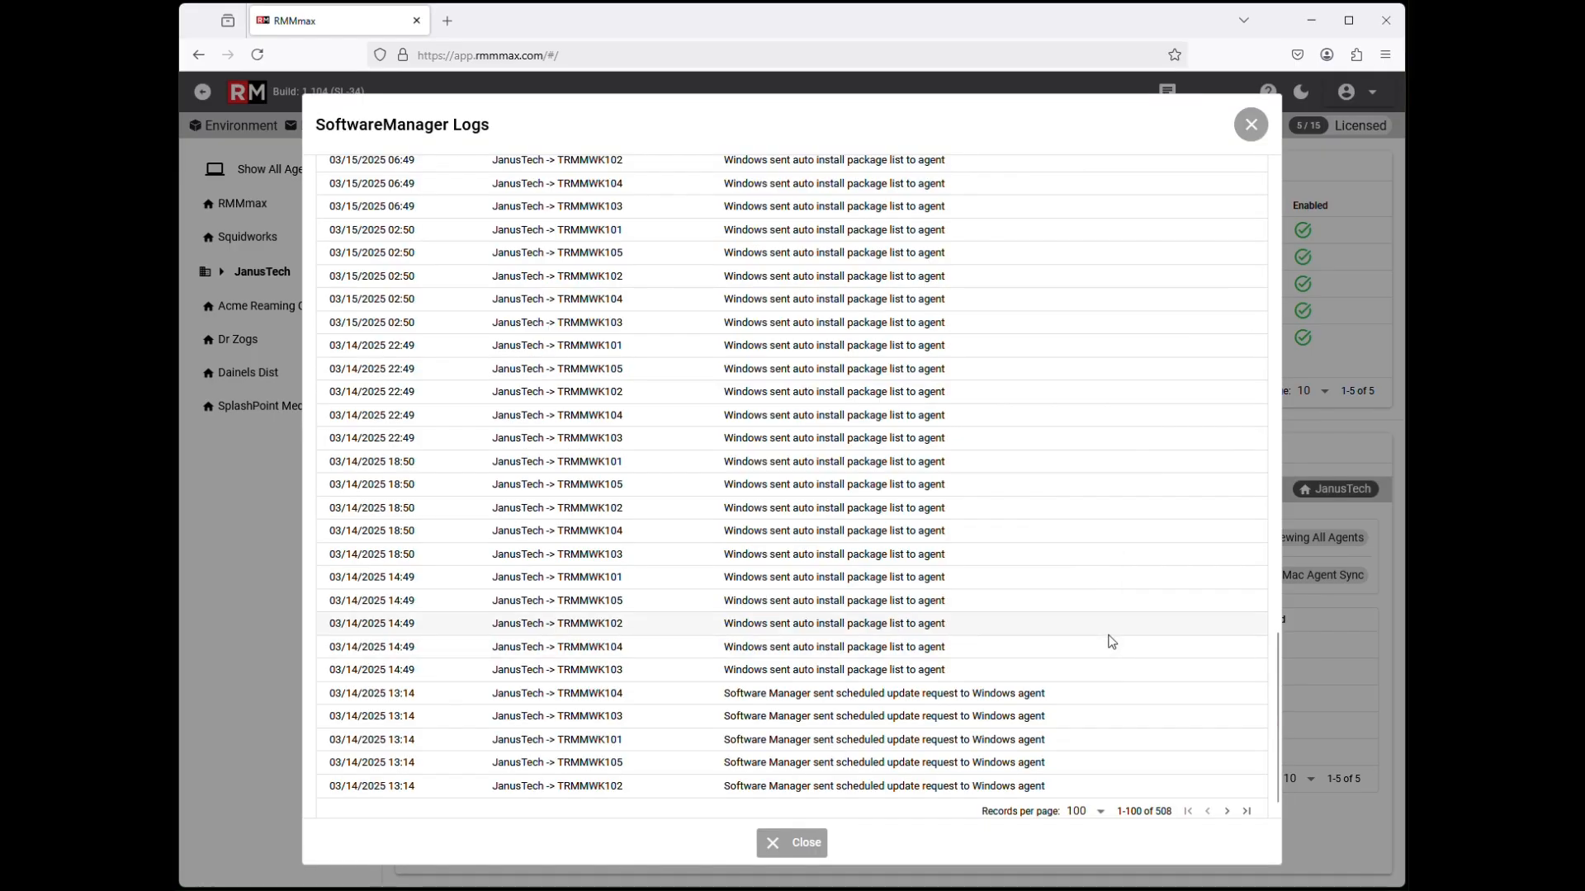
scroll(1113, 639, down, 1)
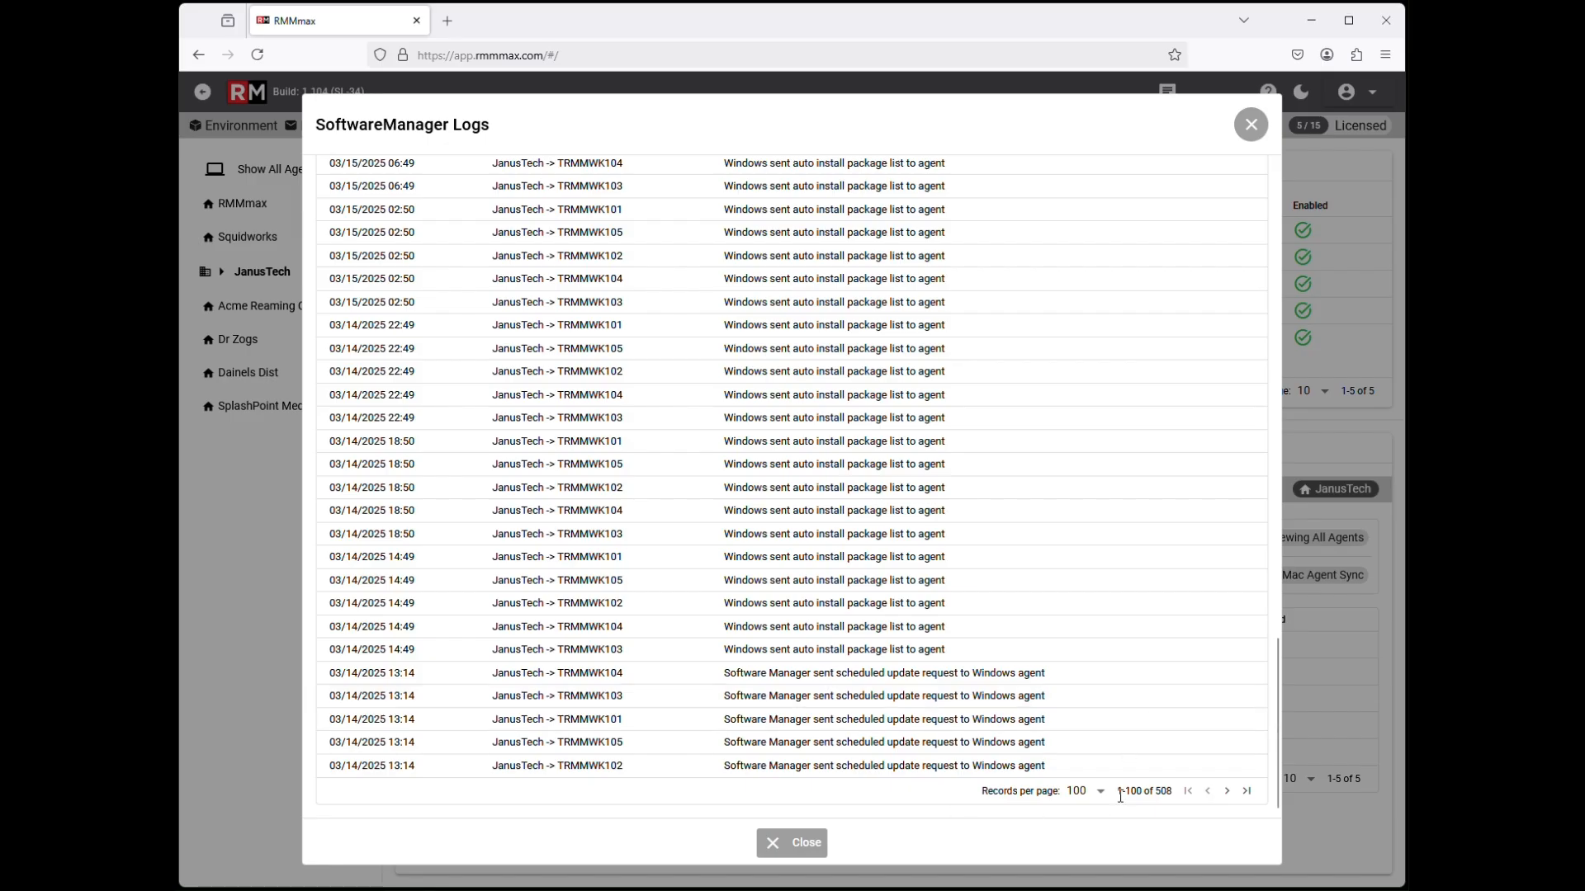
click(1227, 792)
click(1227, 793)
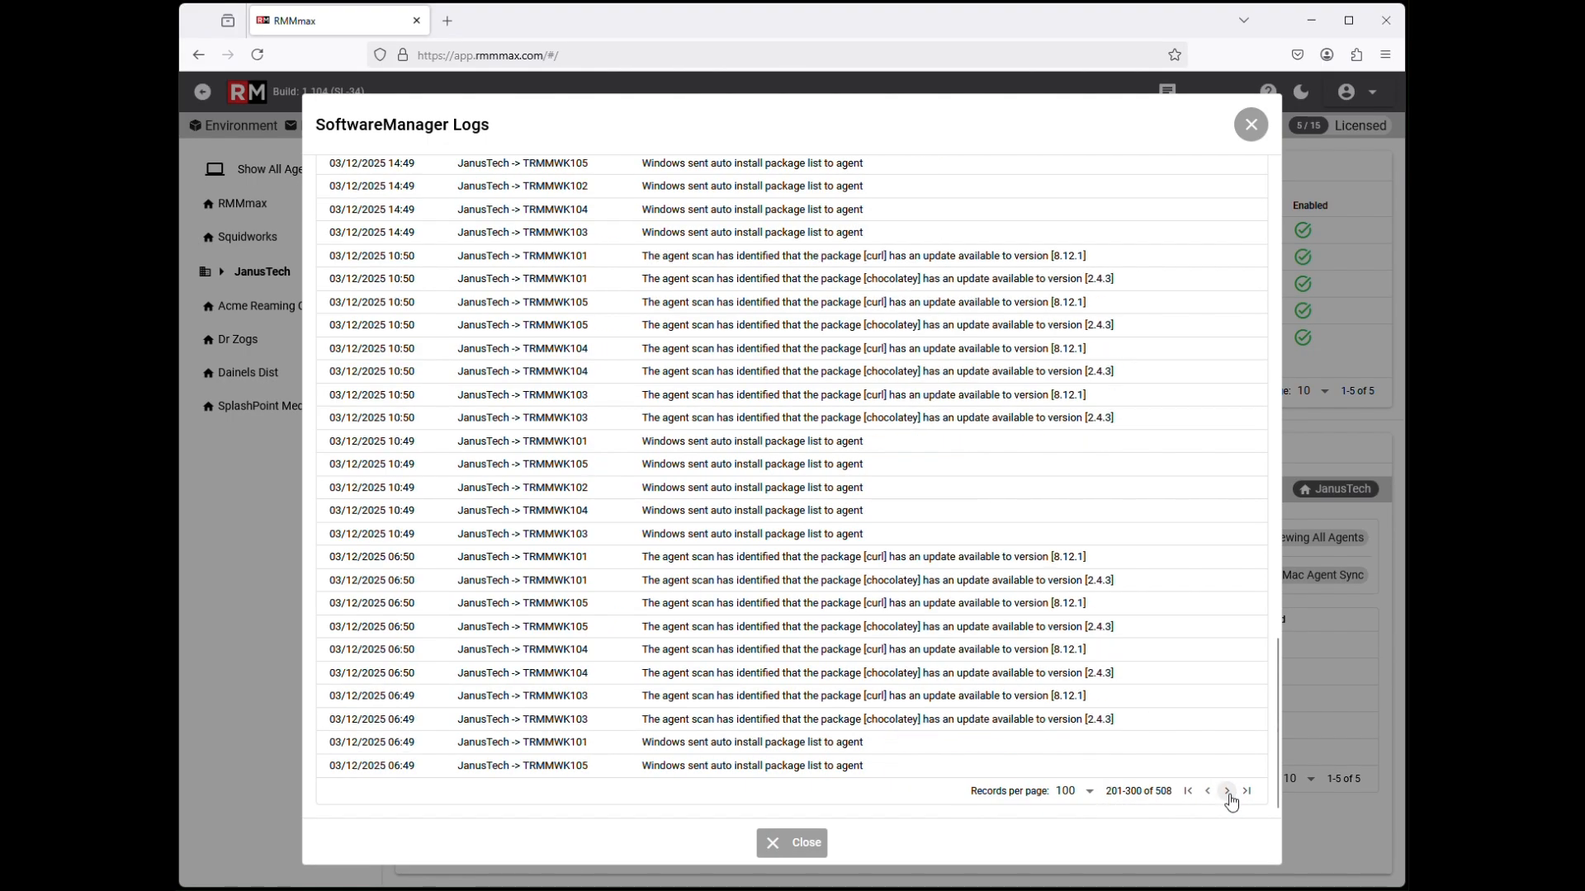
click(1227, 793)
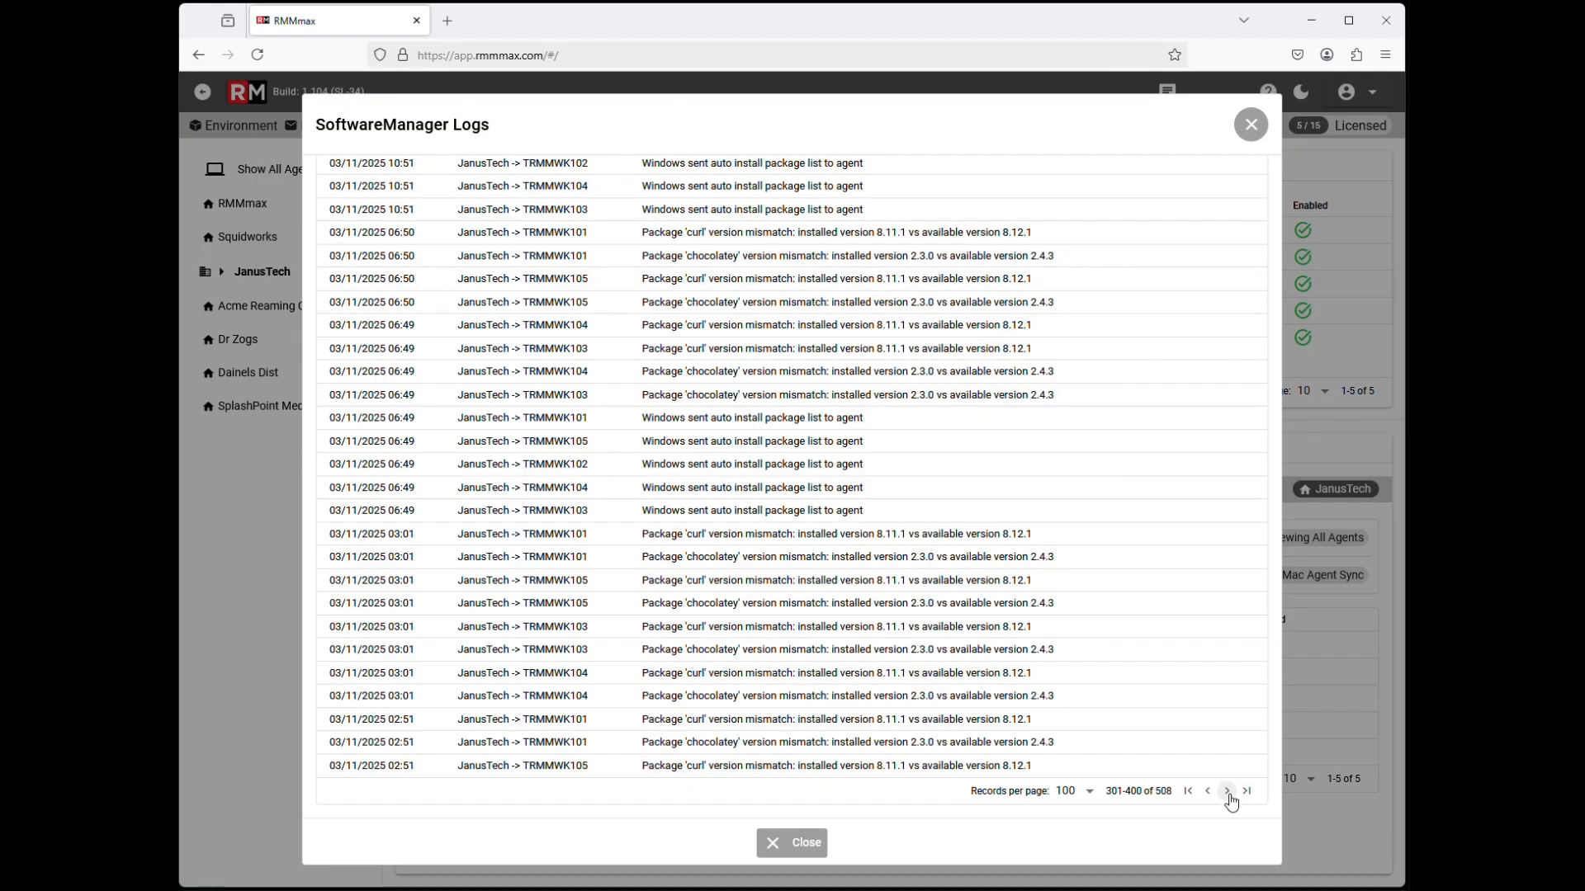
click(1250, 125)
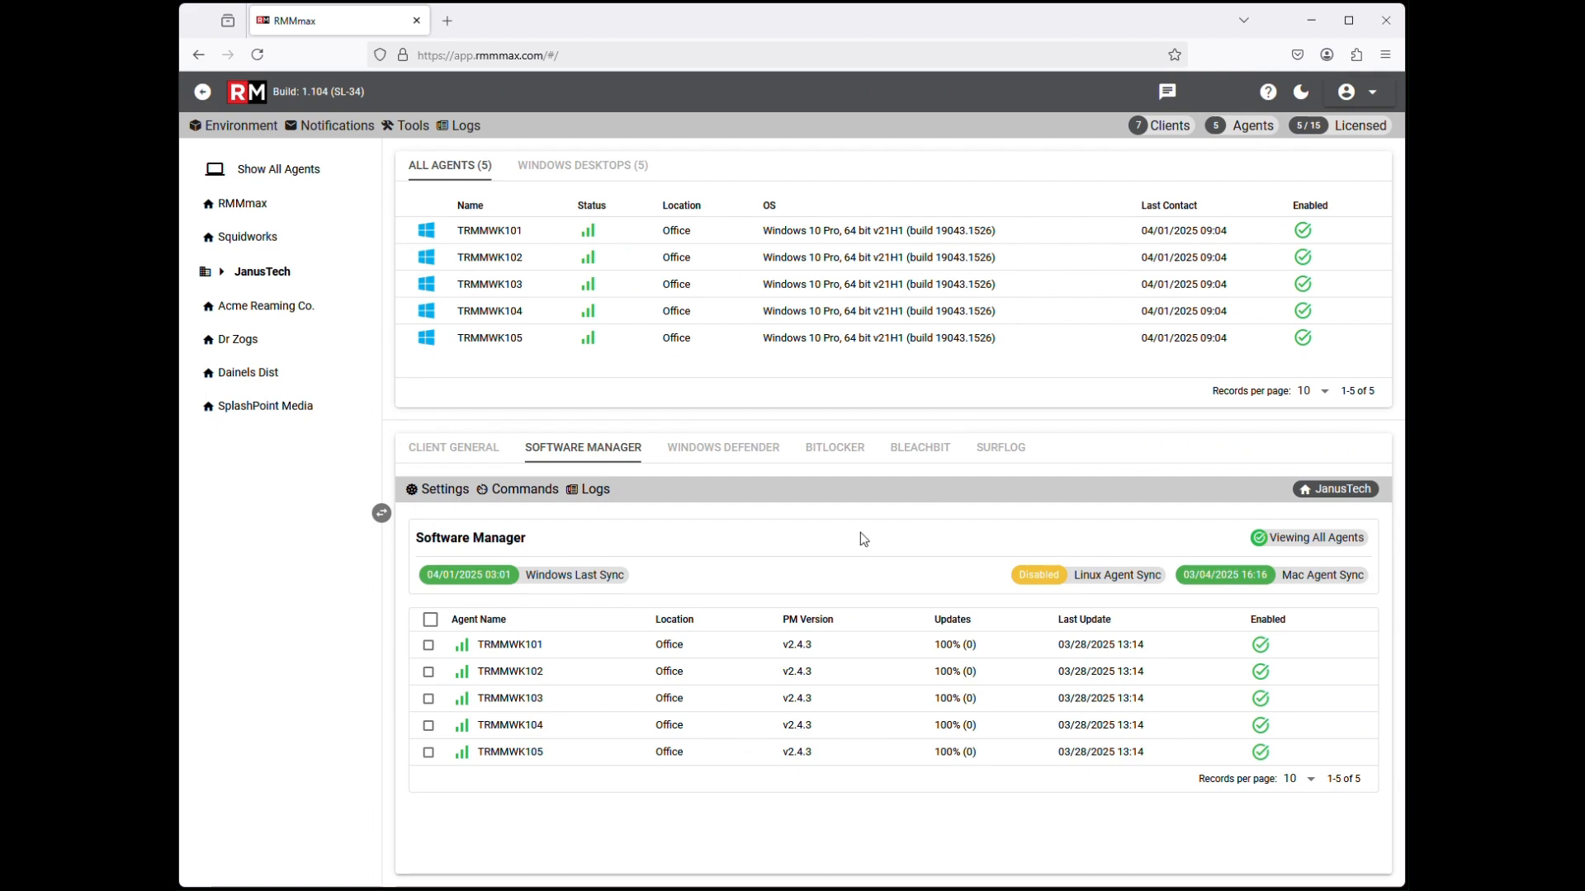